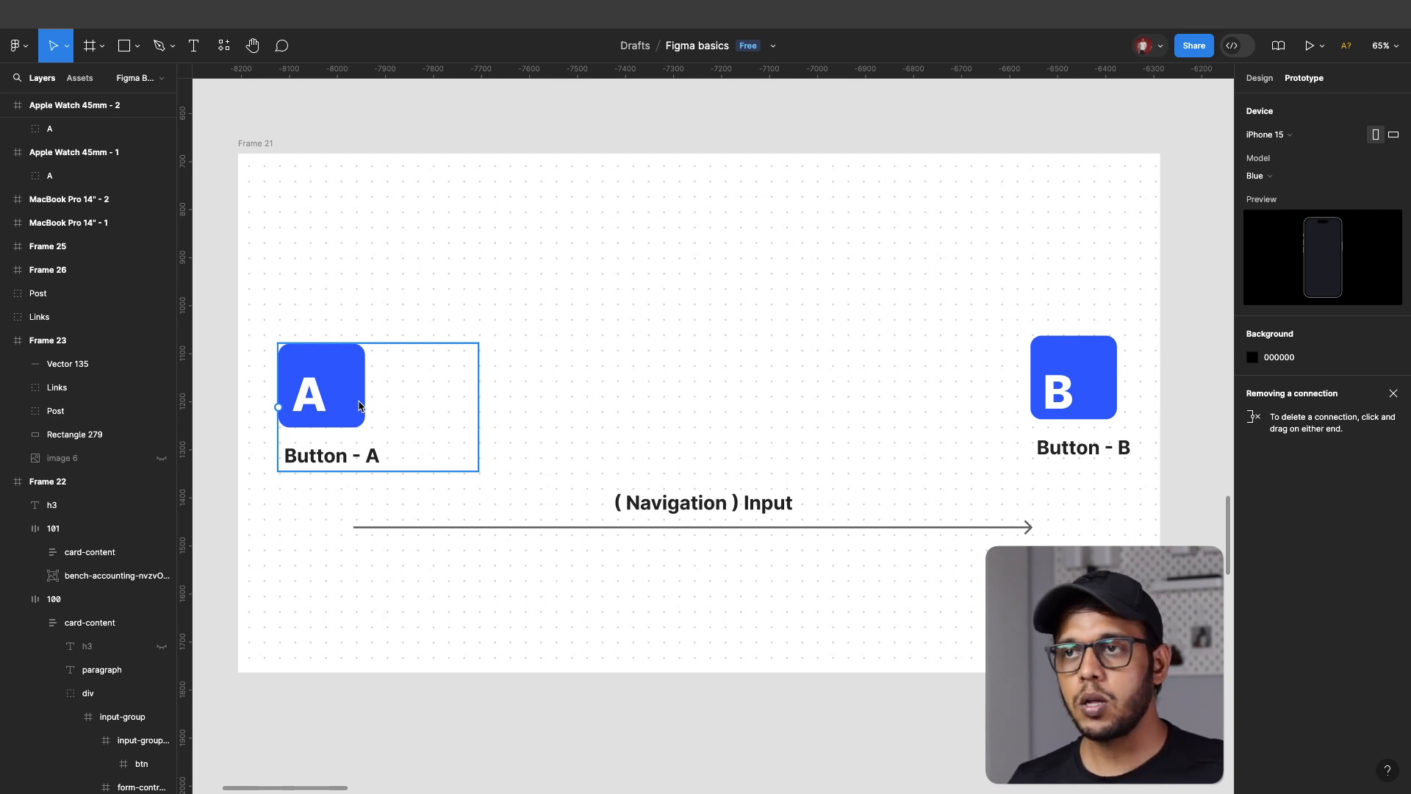
- Review the device presets available for the prototype preview
scroll(386, 358, up, 5)
scroll(386, 357, down, 1)
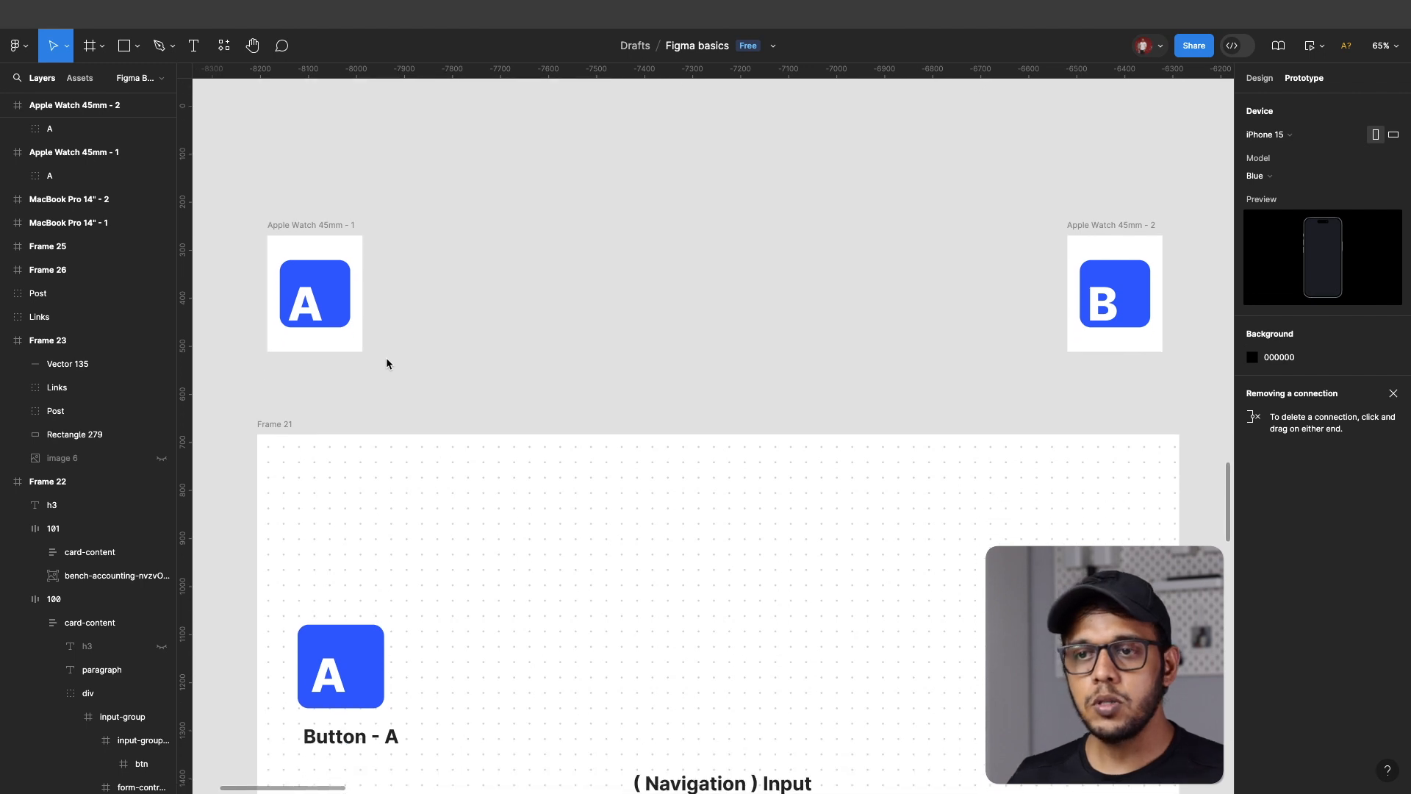
scroll(386, 360, up, 2)
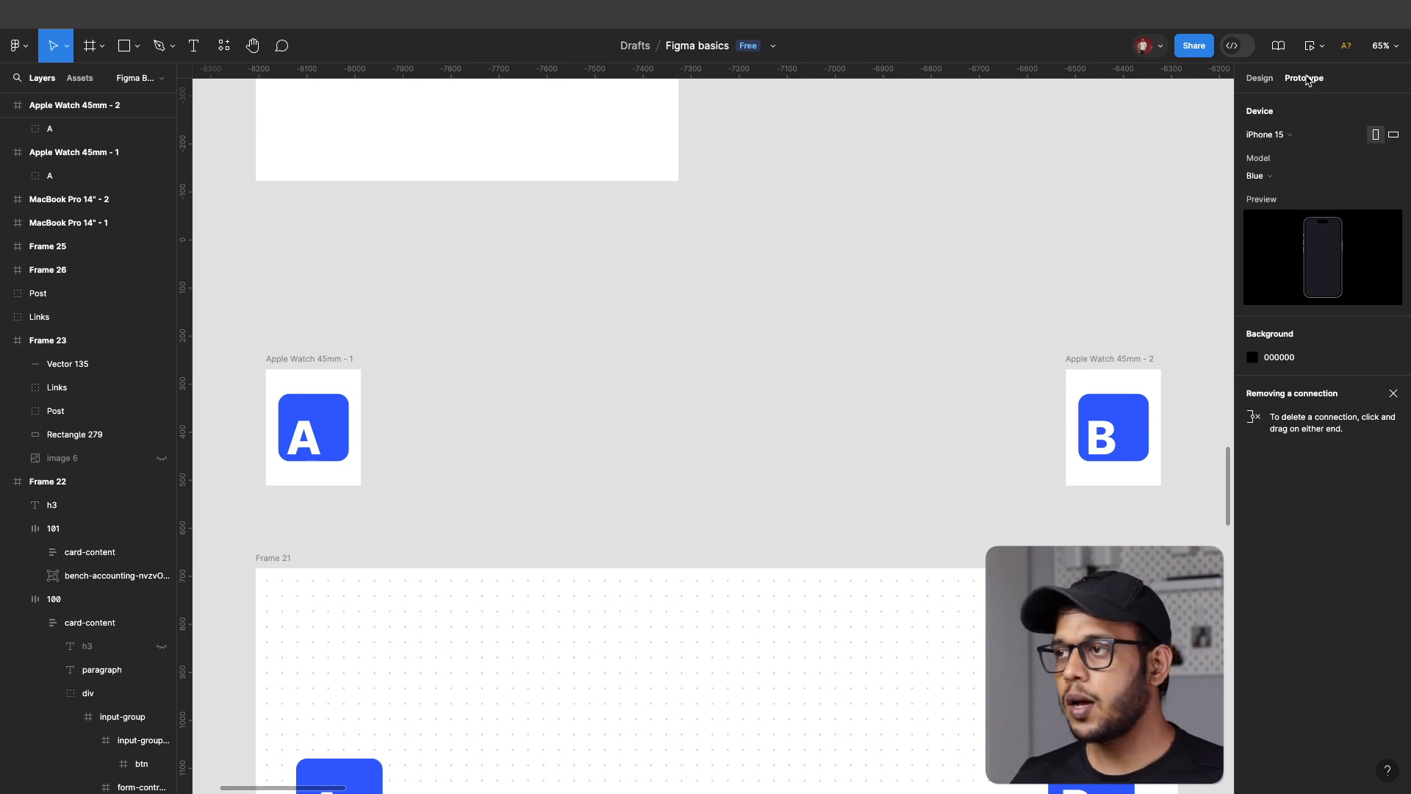
click(1267, 140)
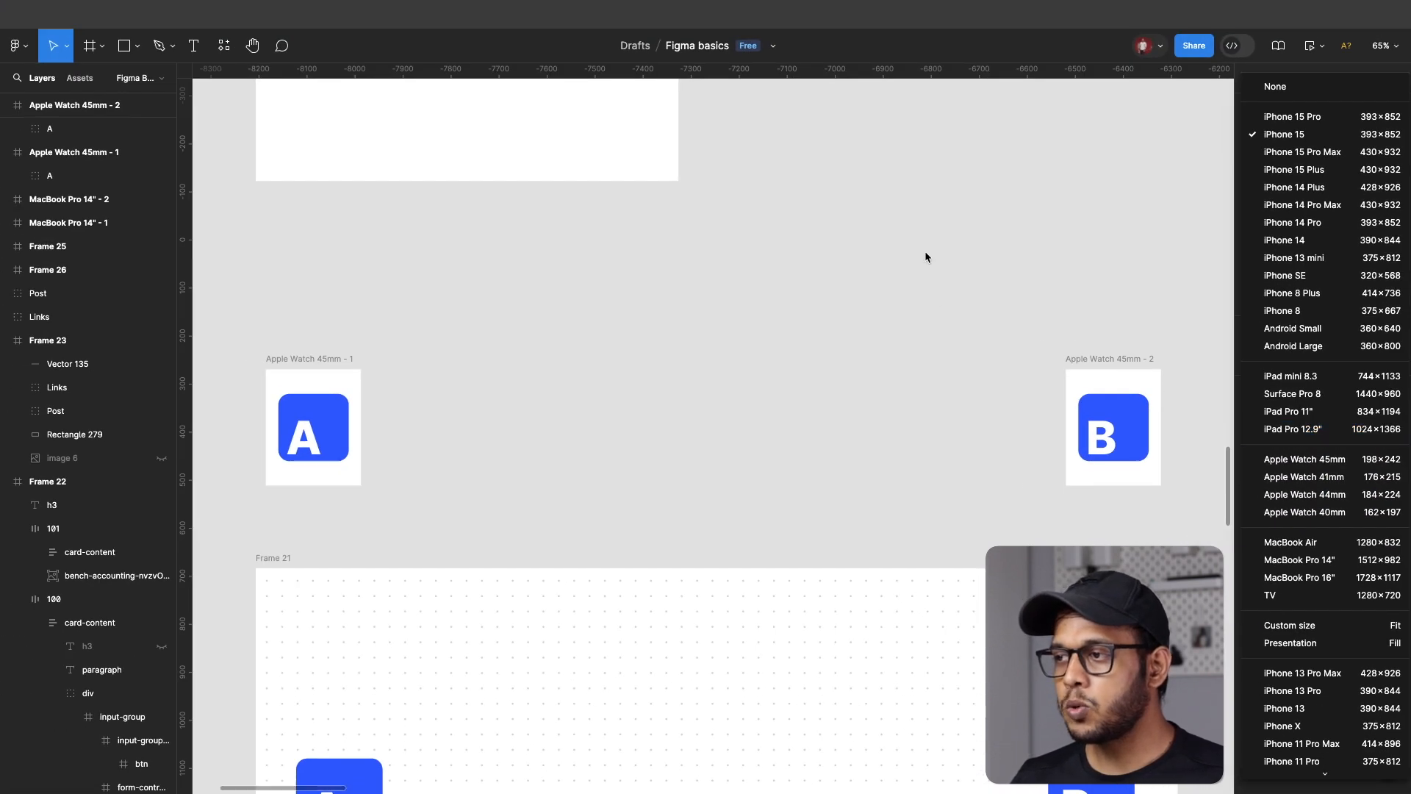
click(751, 157)
- Connect button A in the first Apple Watch frame to Apple Watch 45mm - 2 with a Mouse enter trigger
scroll(403, 381, down, 3)
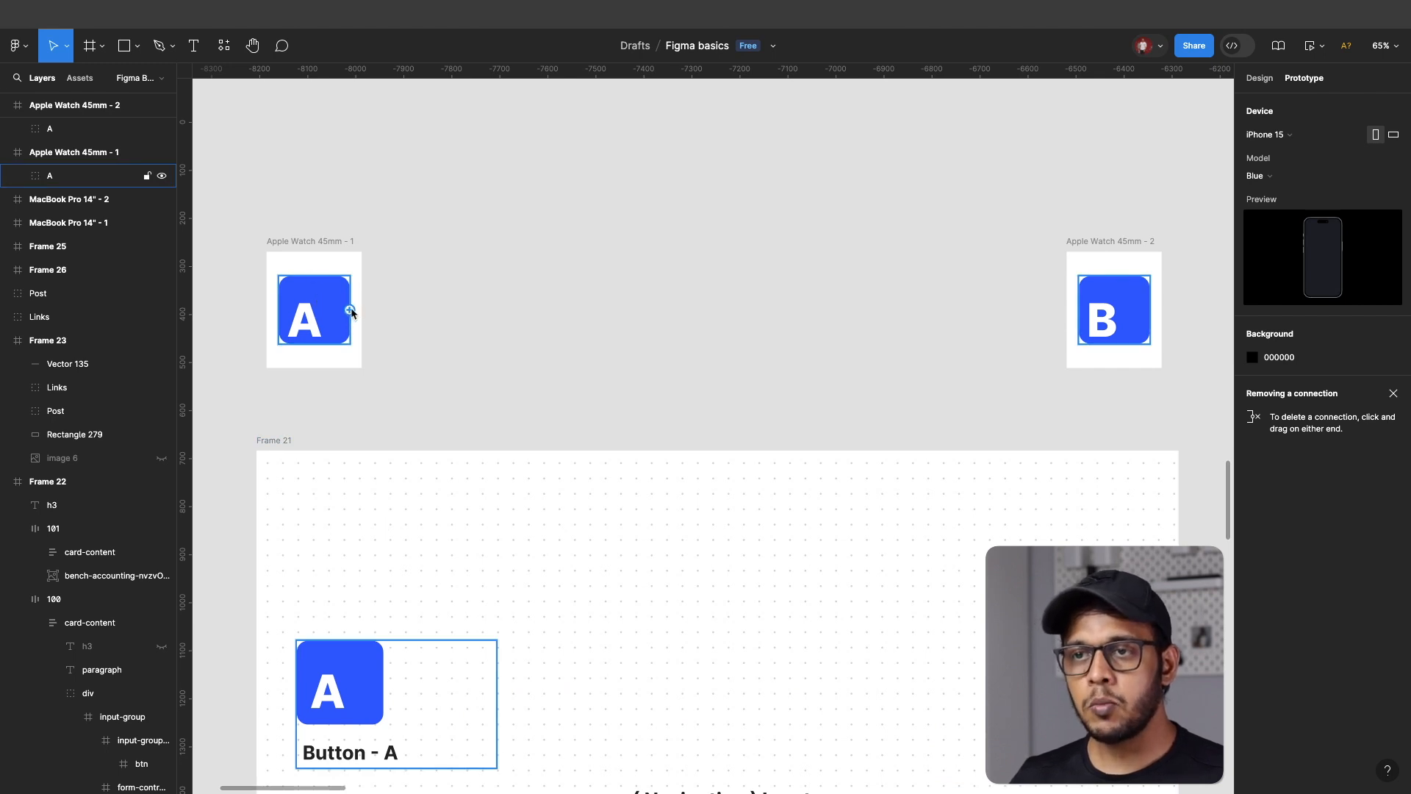
drag(350, 310, 1088, 318)
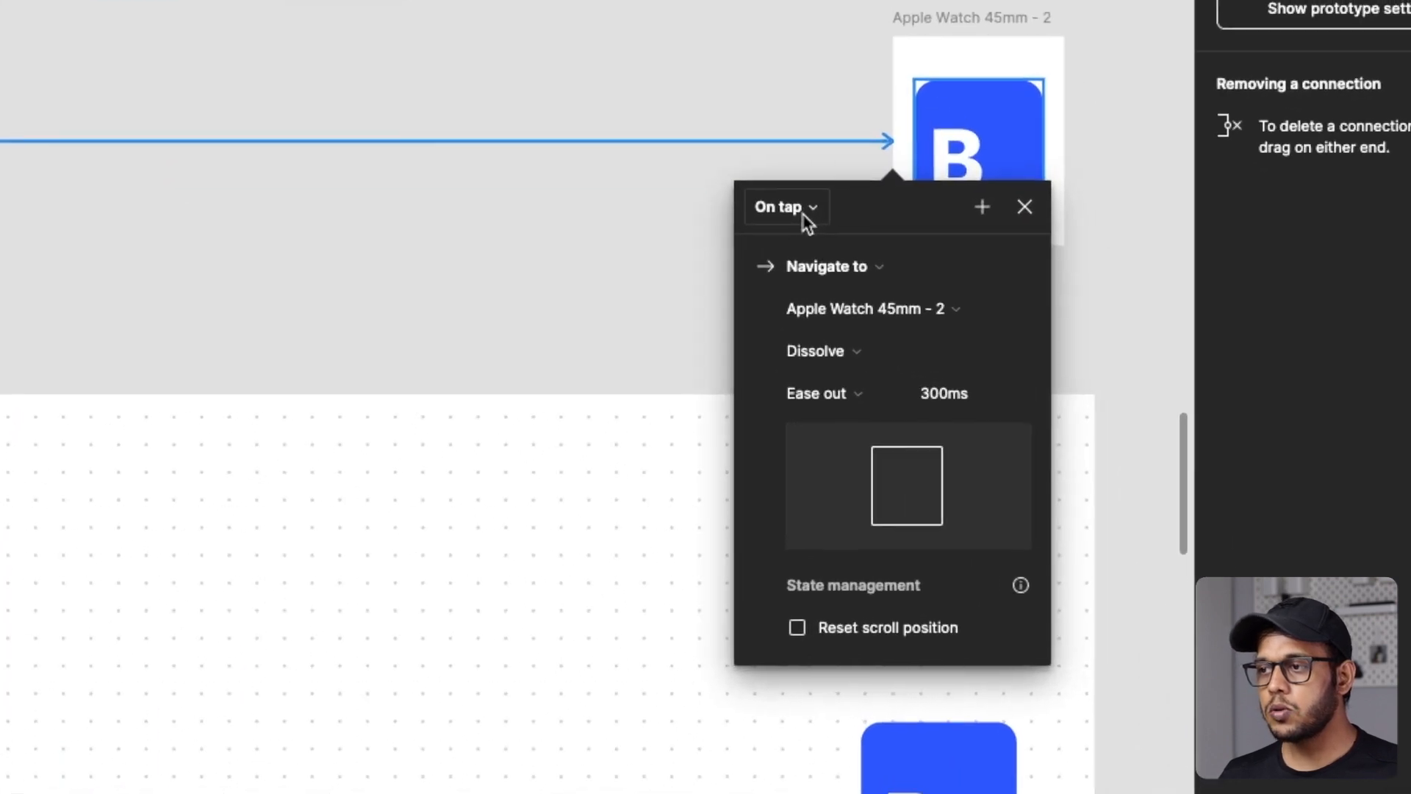
click(1012, 347)
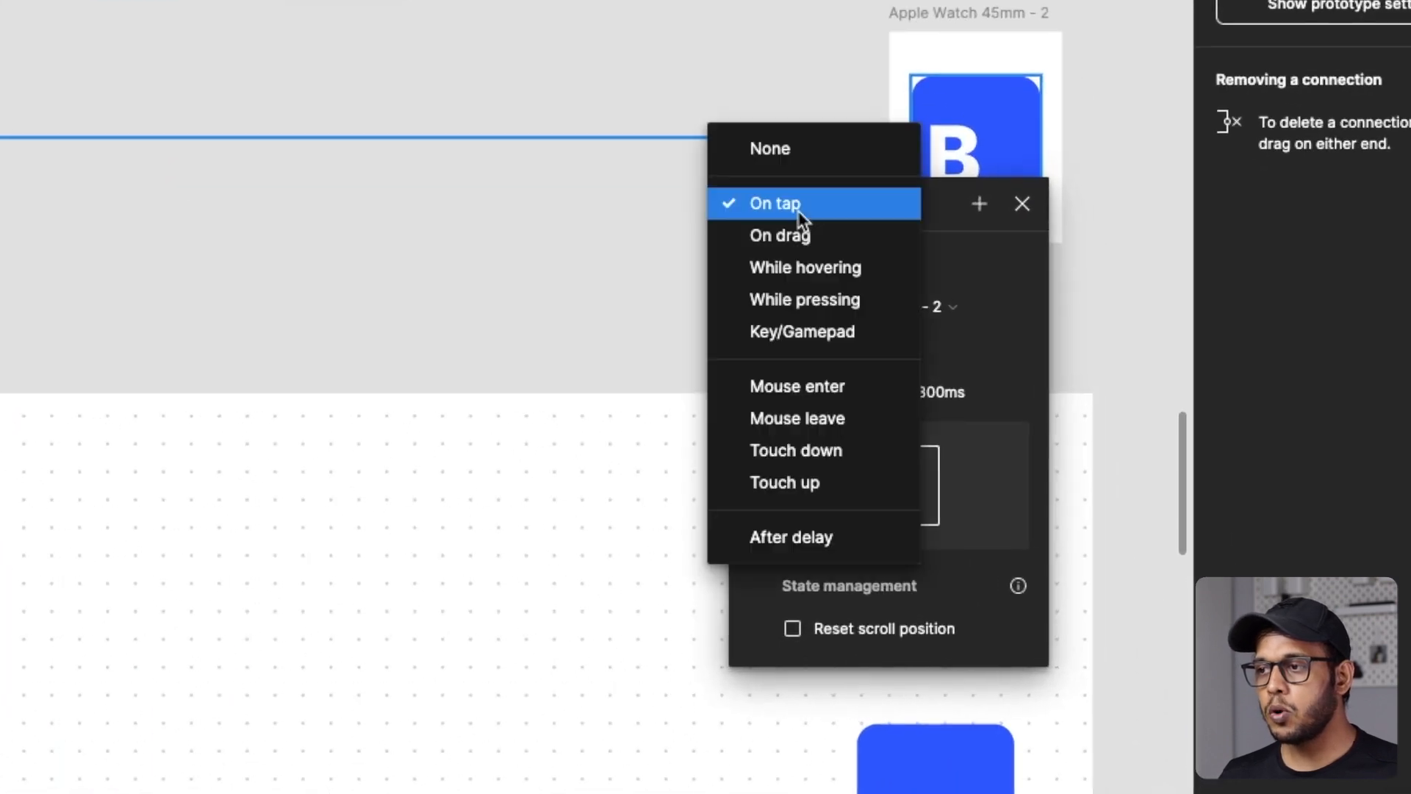
click(825, 400)
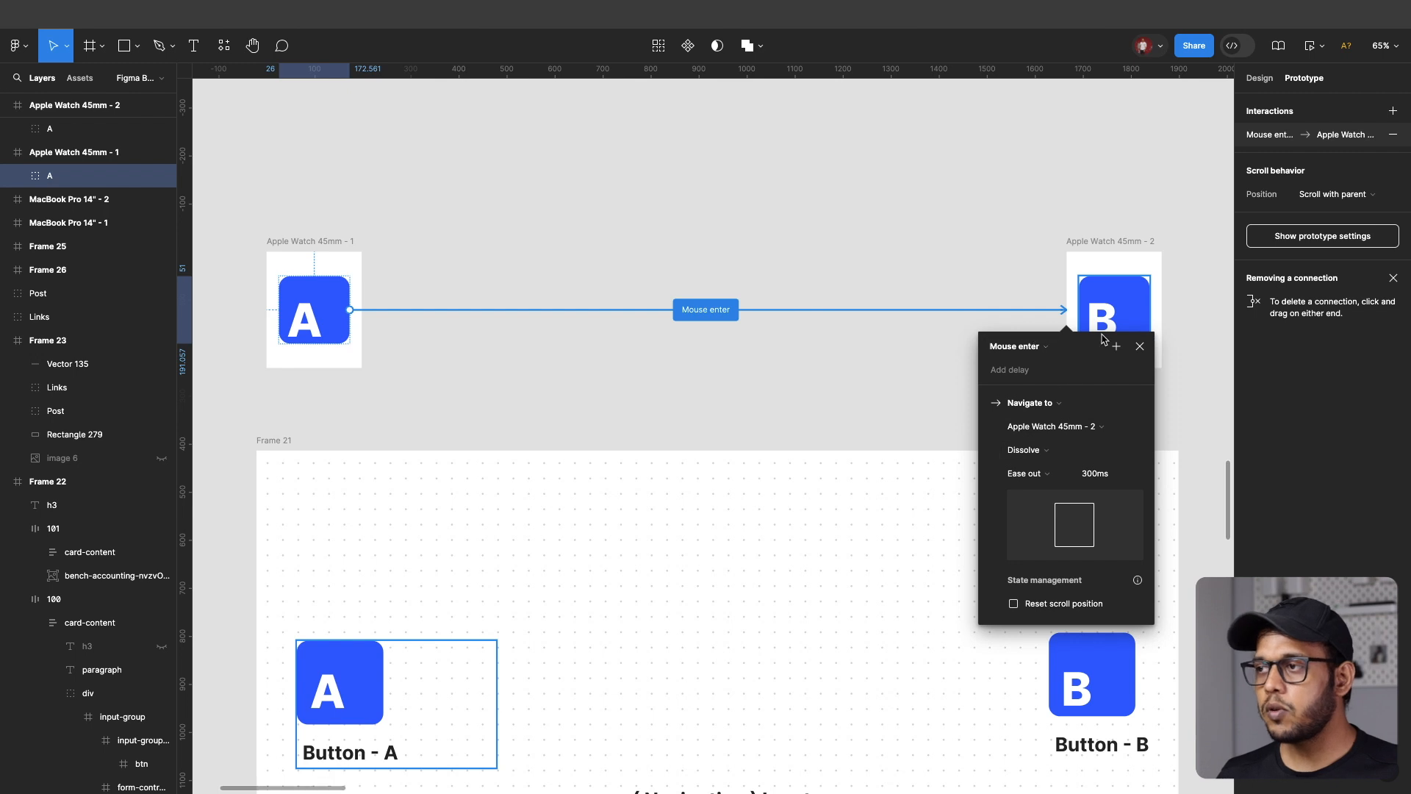
click(1139, 347)
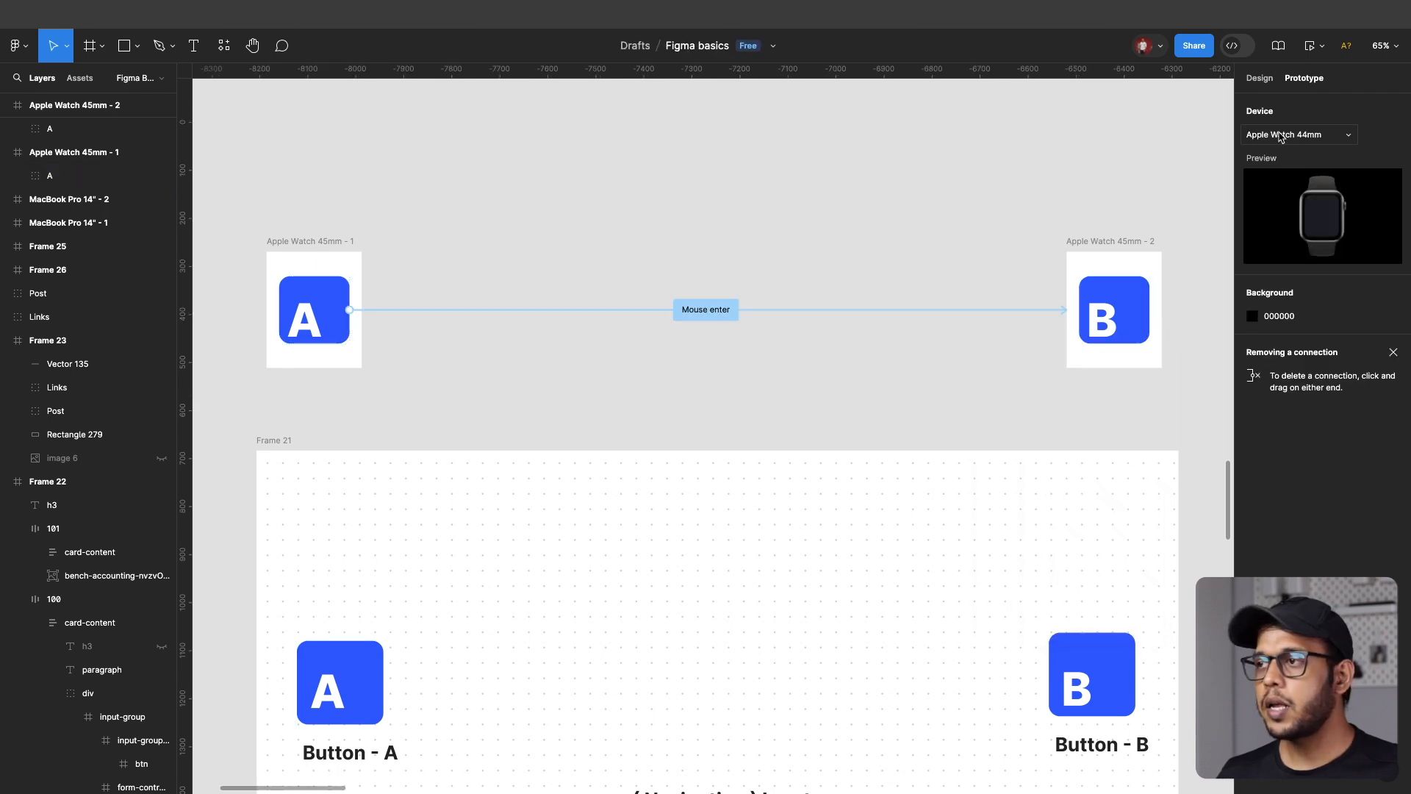
- Set the prototype device to Apple Watch 45mm
click(1279, 136)
click(1280, 137)
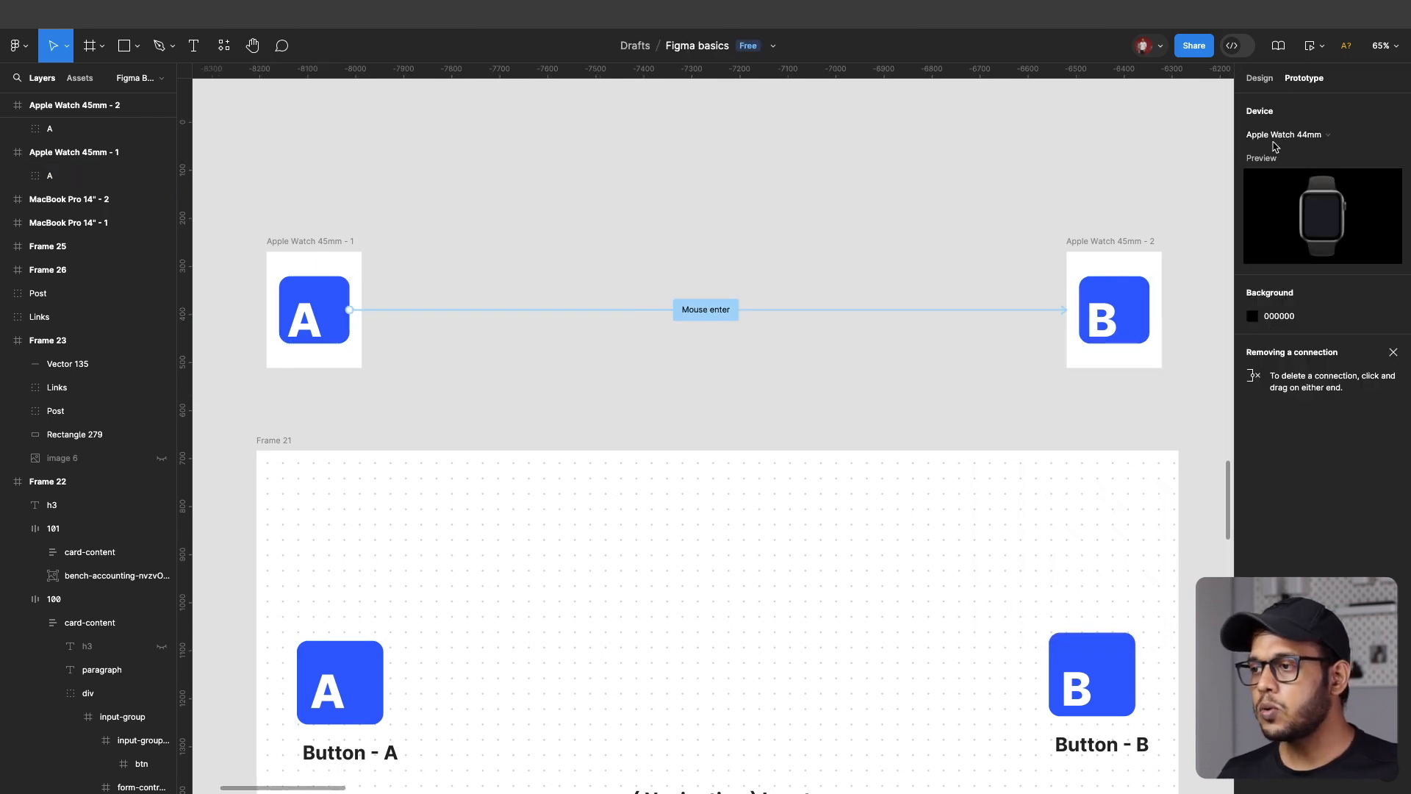
click(1275, 138)
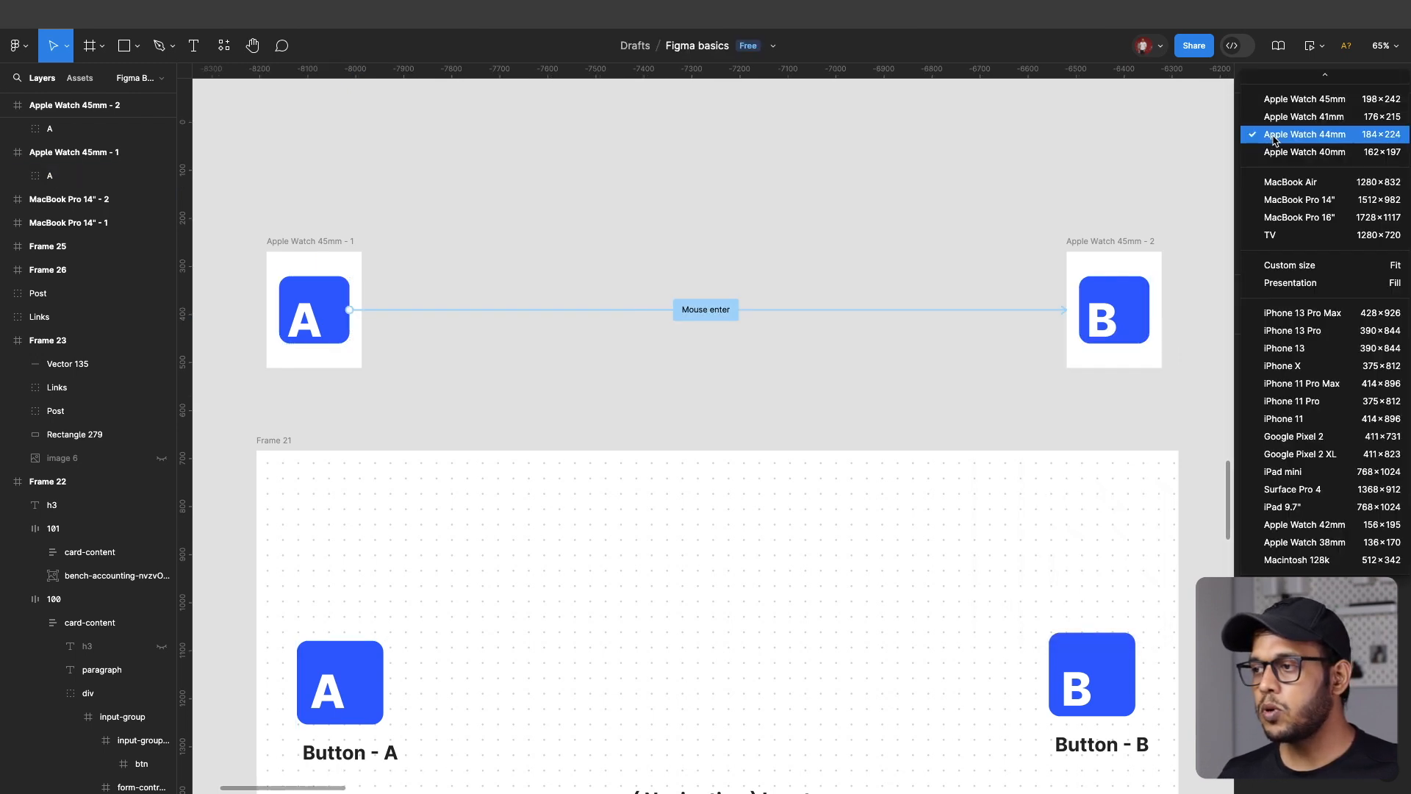
click(1294, 99)
- Preview the Apple Watch 45mm - 1 frame and test the interaction on button A
scroll(268, 273, up, 1)
click(269, 273)
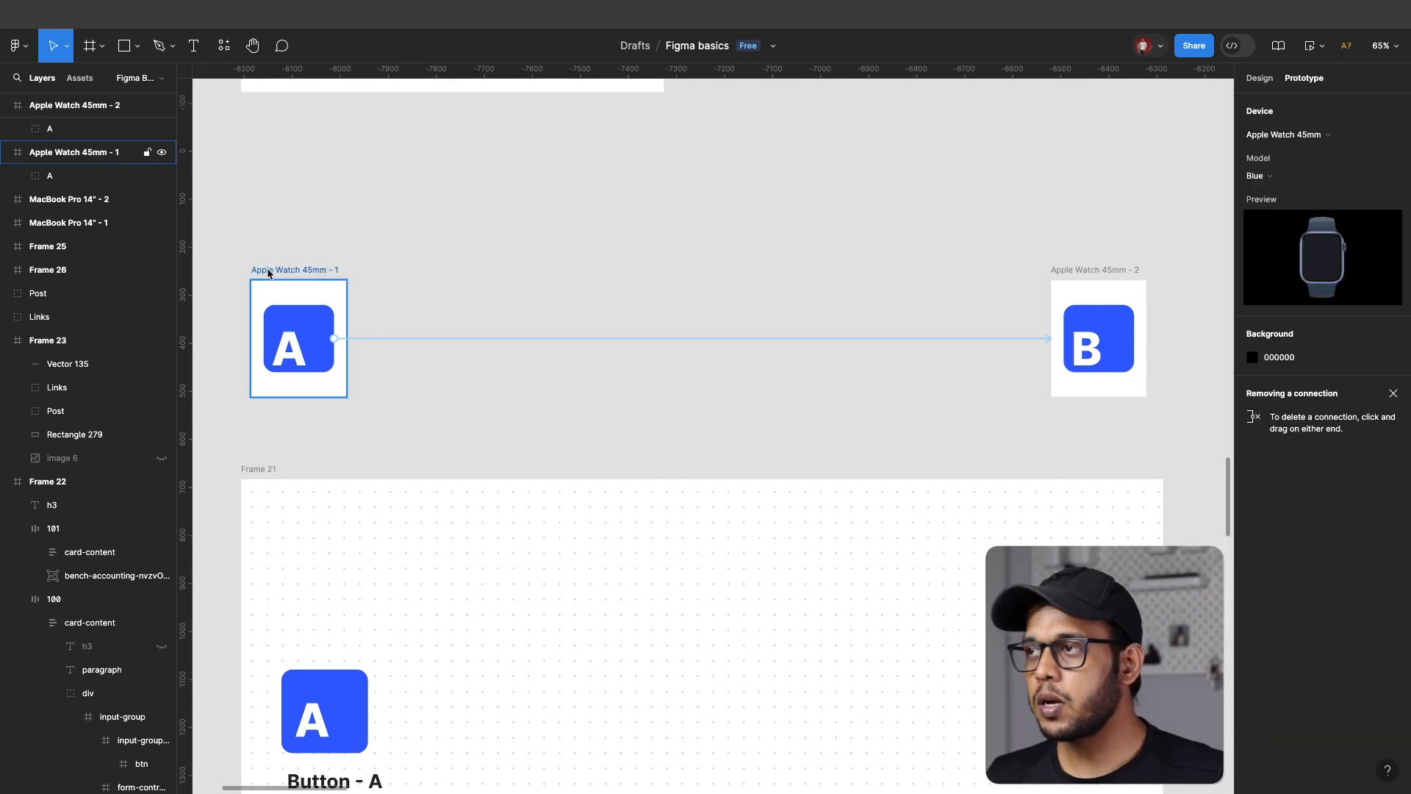
click(268, 273)
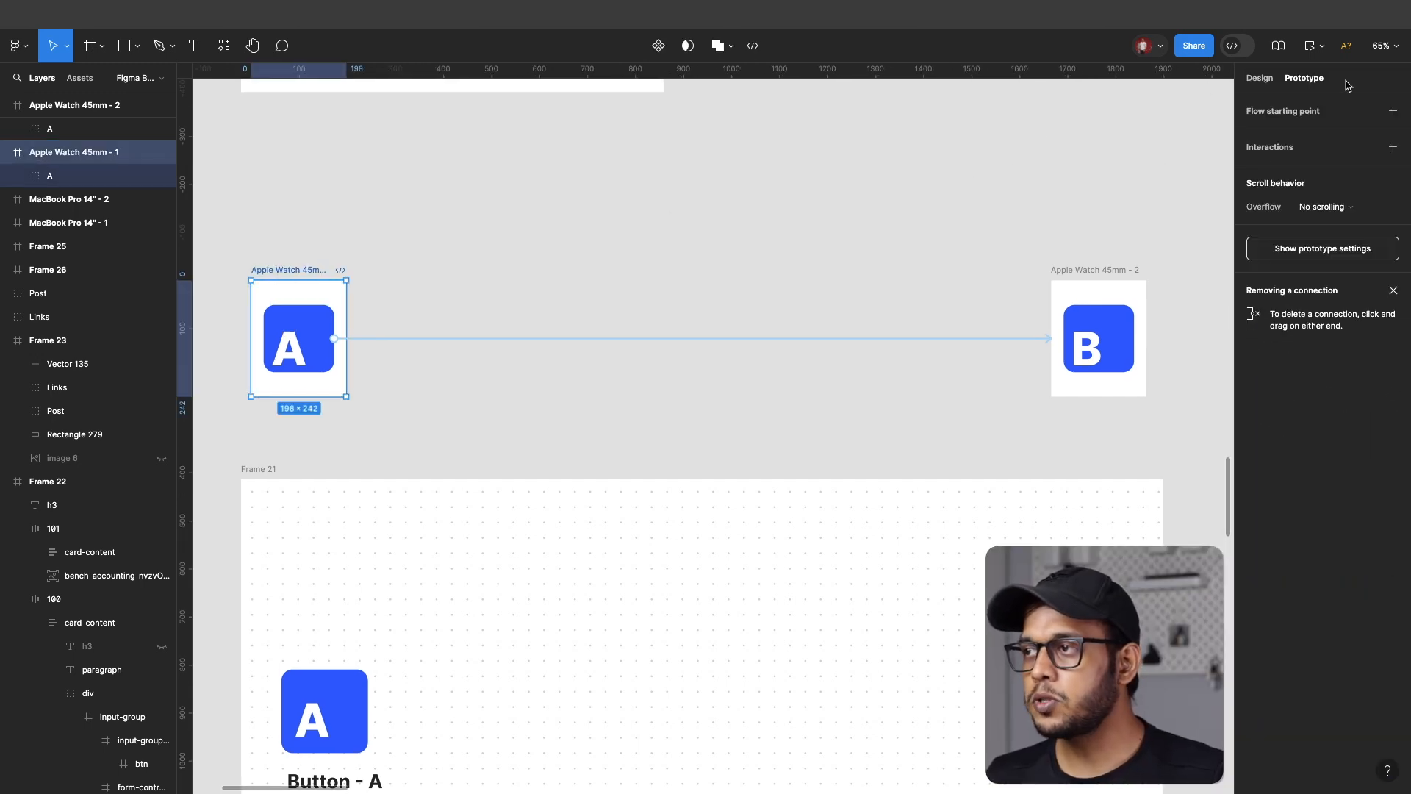
click(1321, 47)
click(1319, 100)
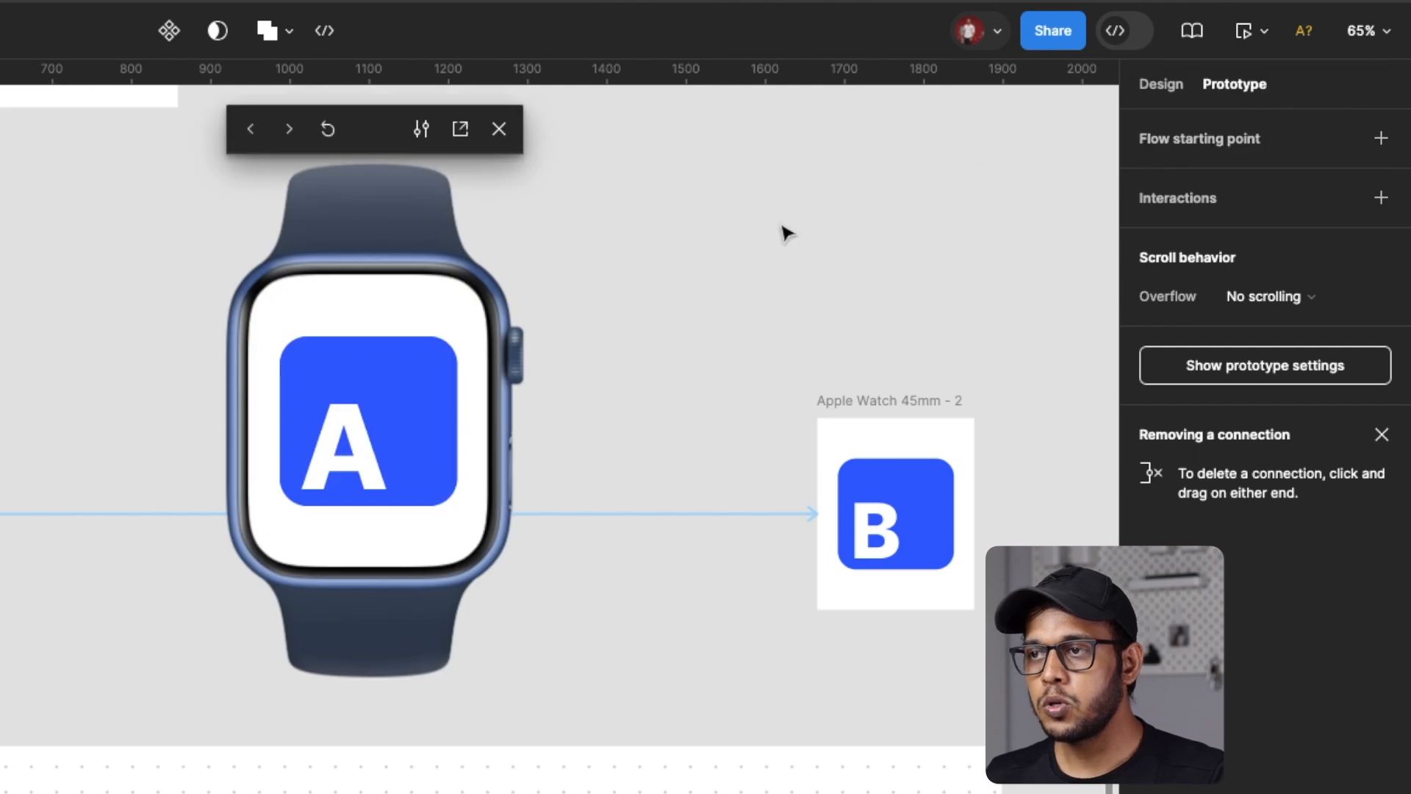
click(347, 460)
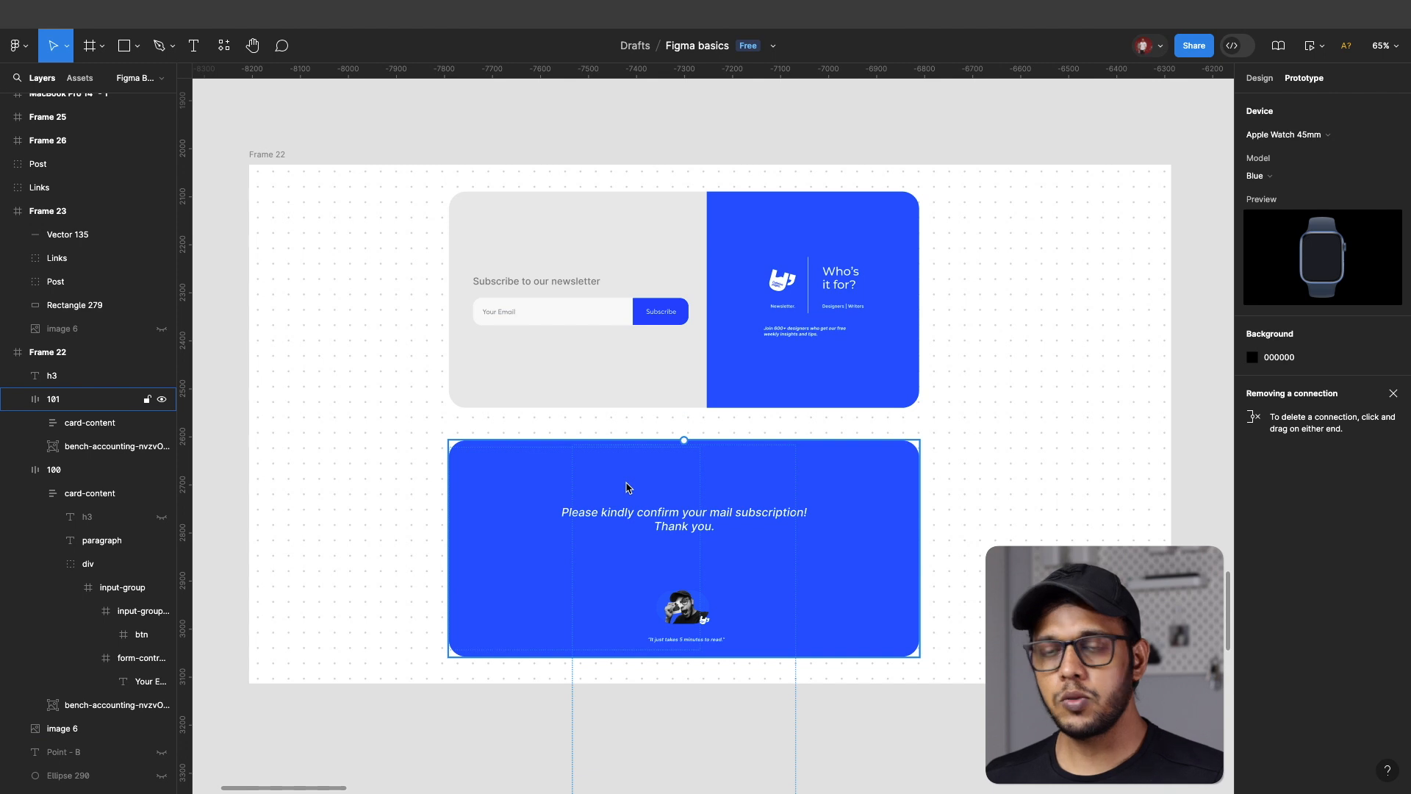
- Connect the Subscribe button in MacBook Pro 14" - 1 to the MacBook Pro 14" - 2 frame with an On tap trigger
click(635, 388)
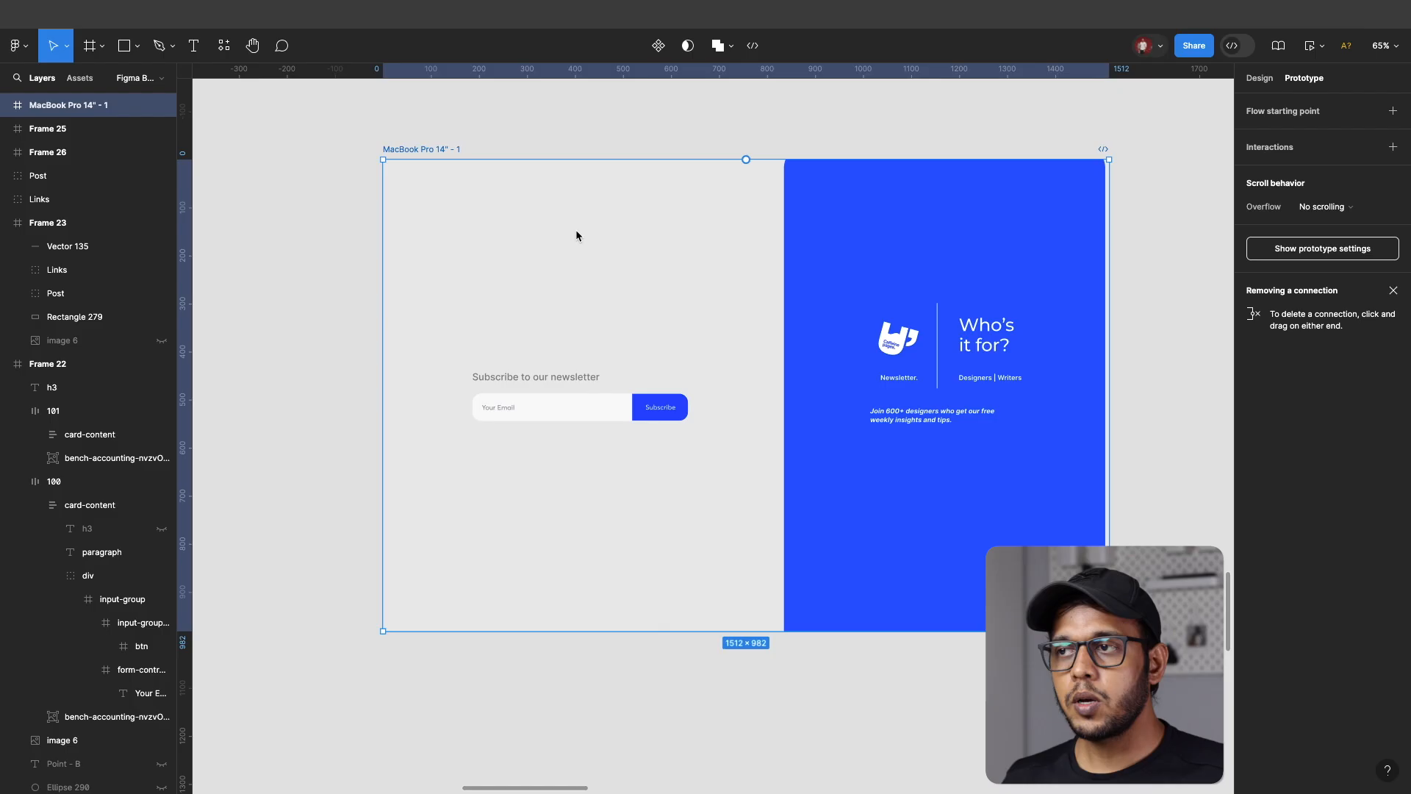
click(302, 136)
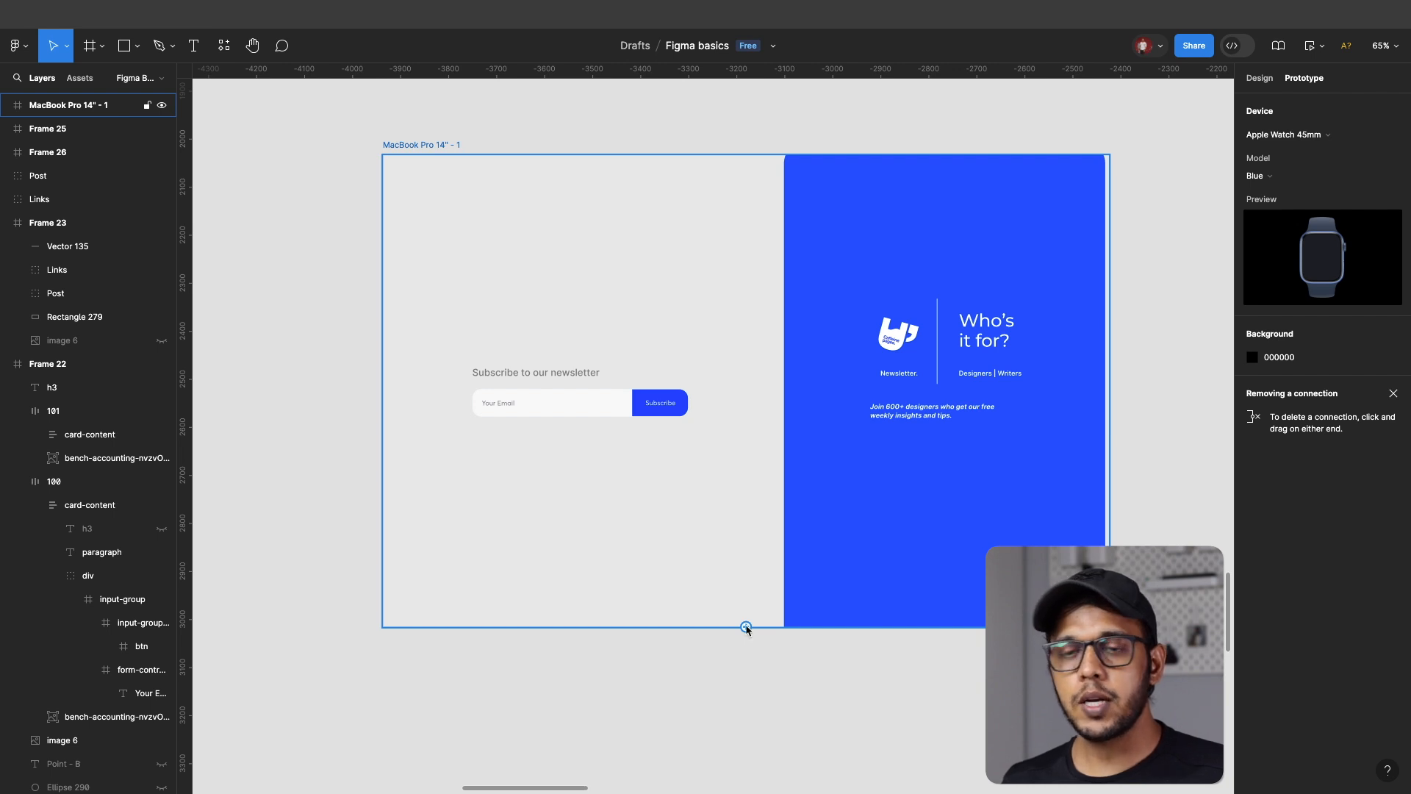
scroll(746, 628, down, 2)
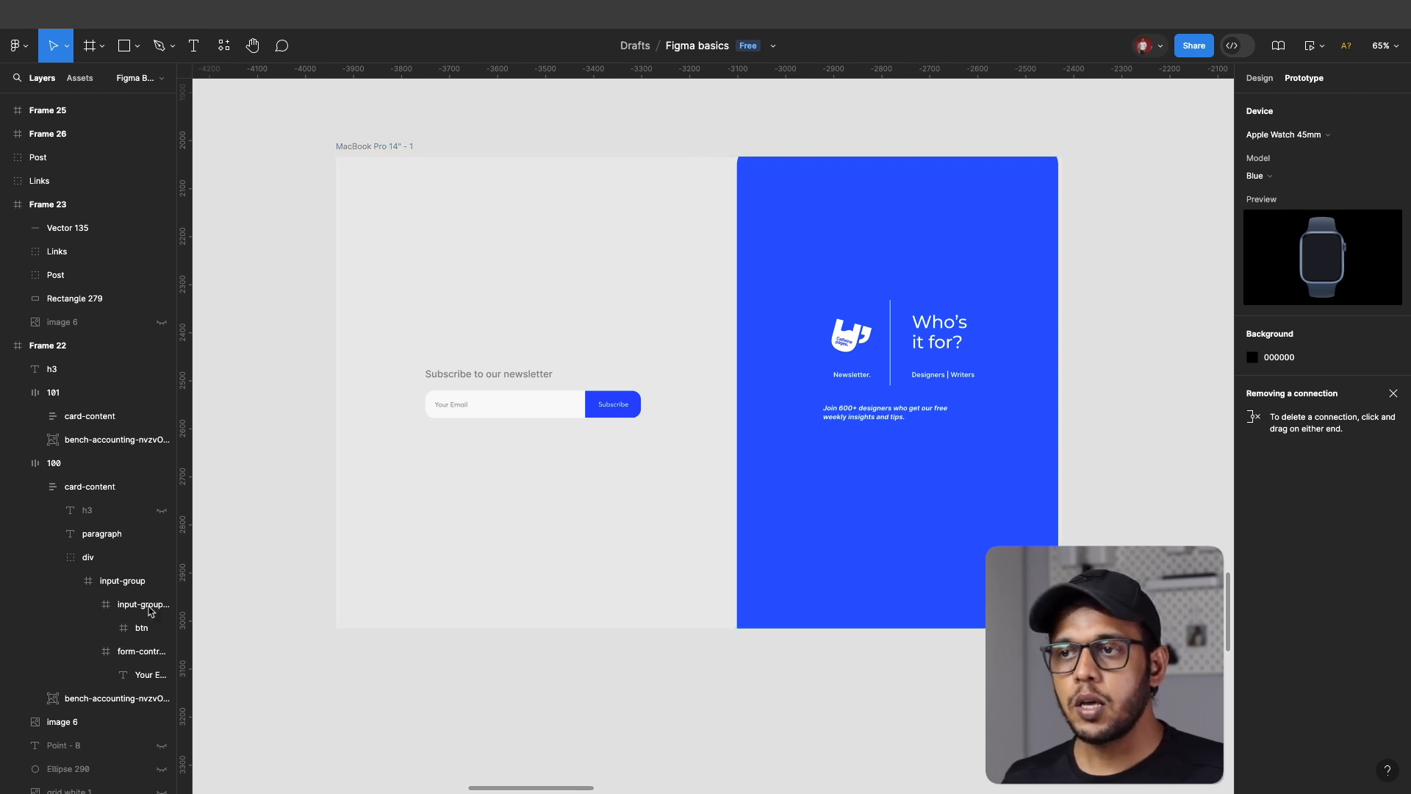
click(137, 629)
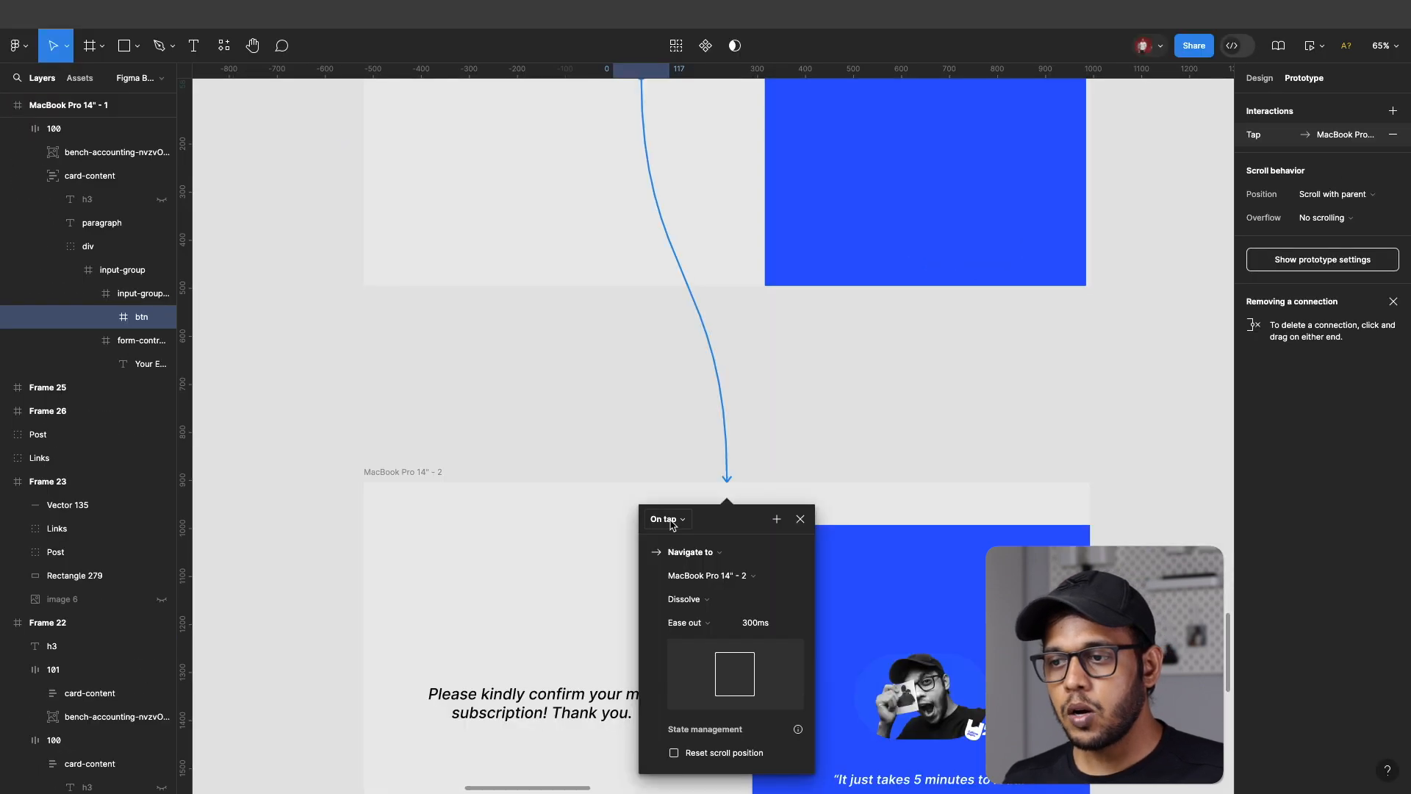
click(670, 521)
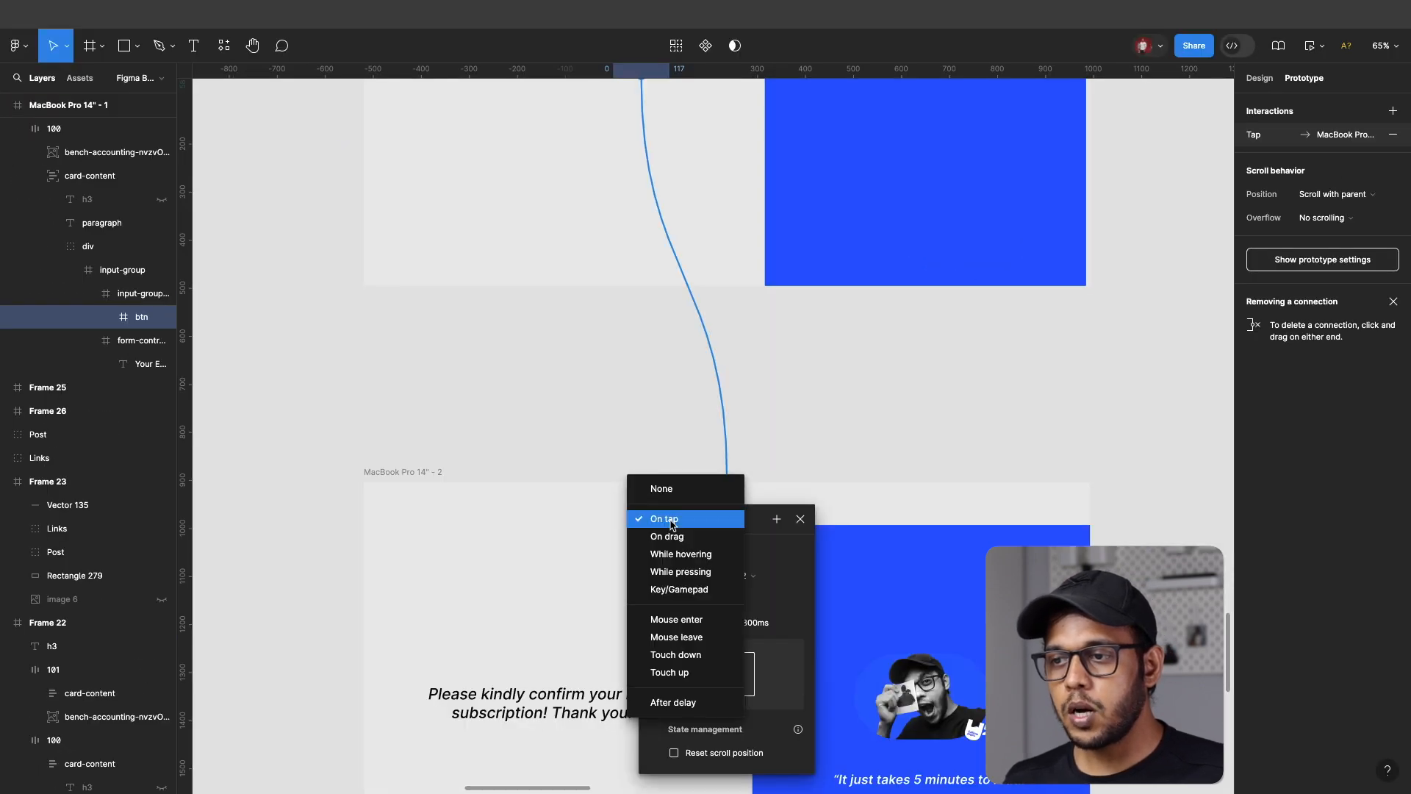
click(670, 520)
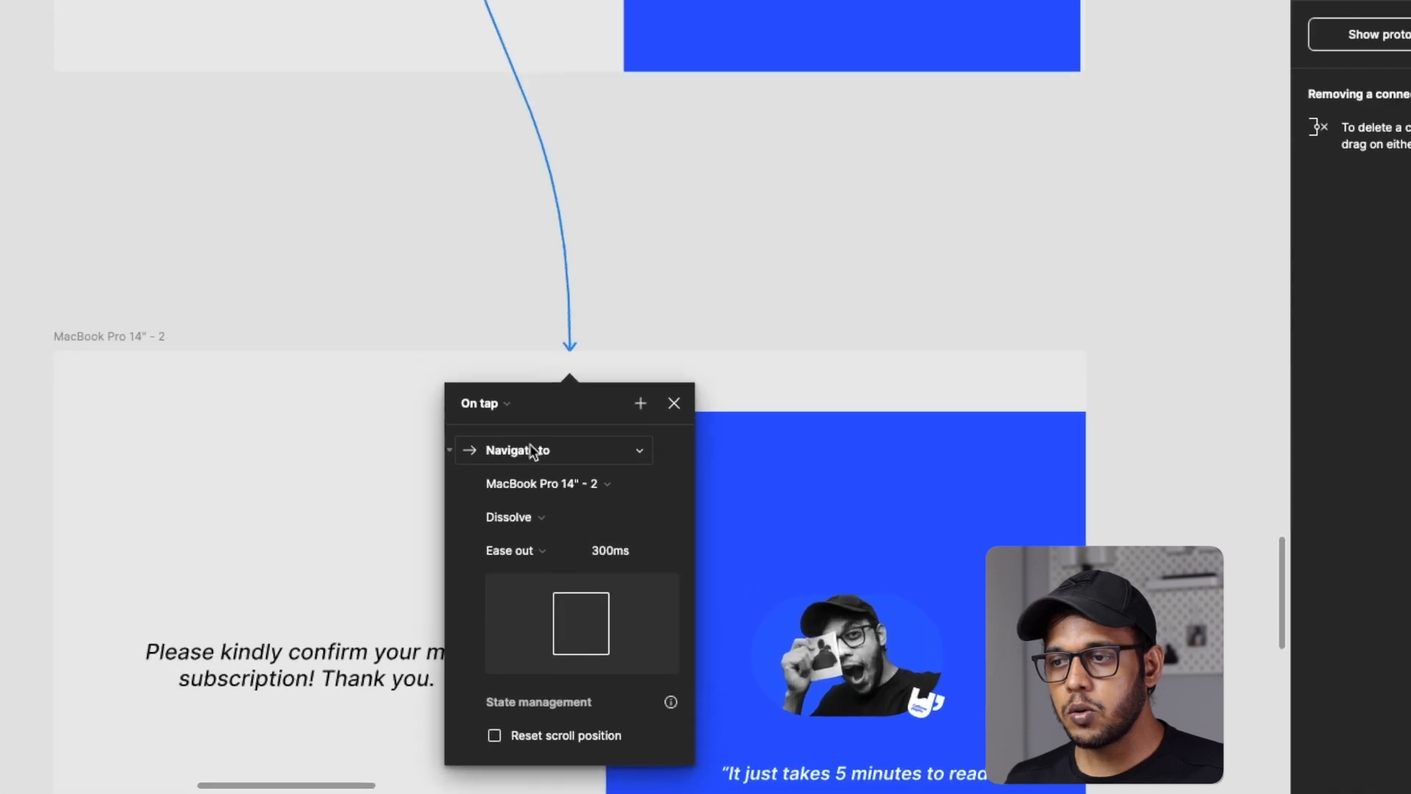
- Configure the Subscribe connection with the Navigate to action, Dissolve animation and Ease out easing
click(698, 549)
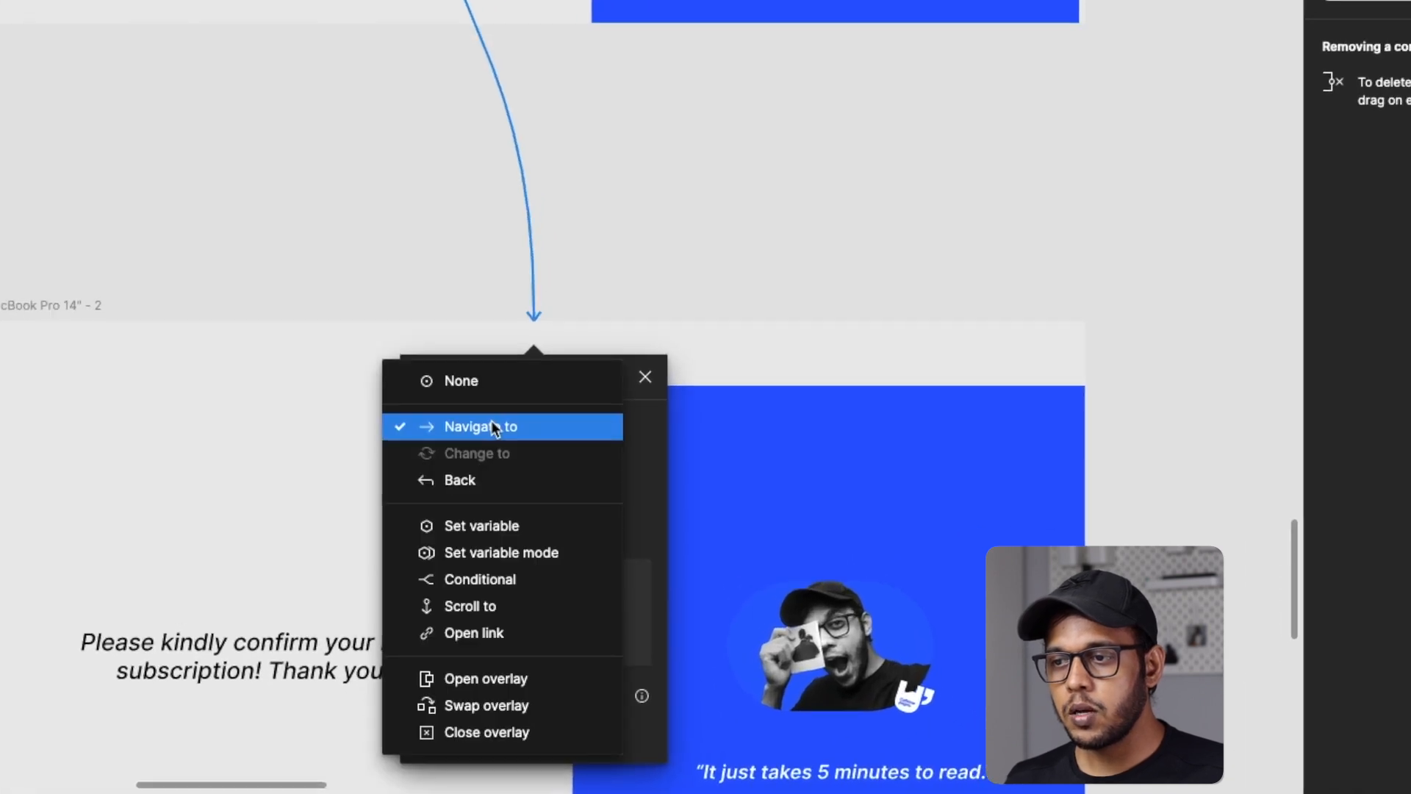
click(699, 549)
click(493, 497)
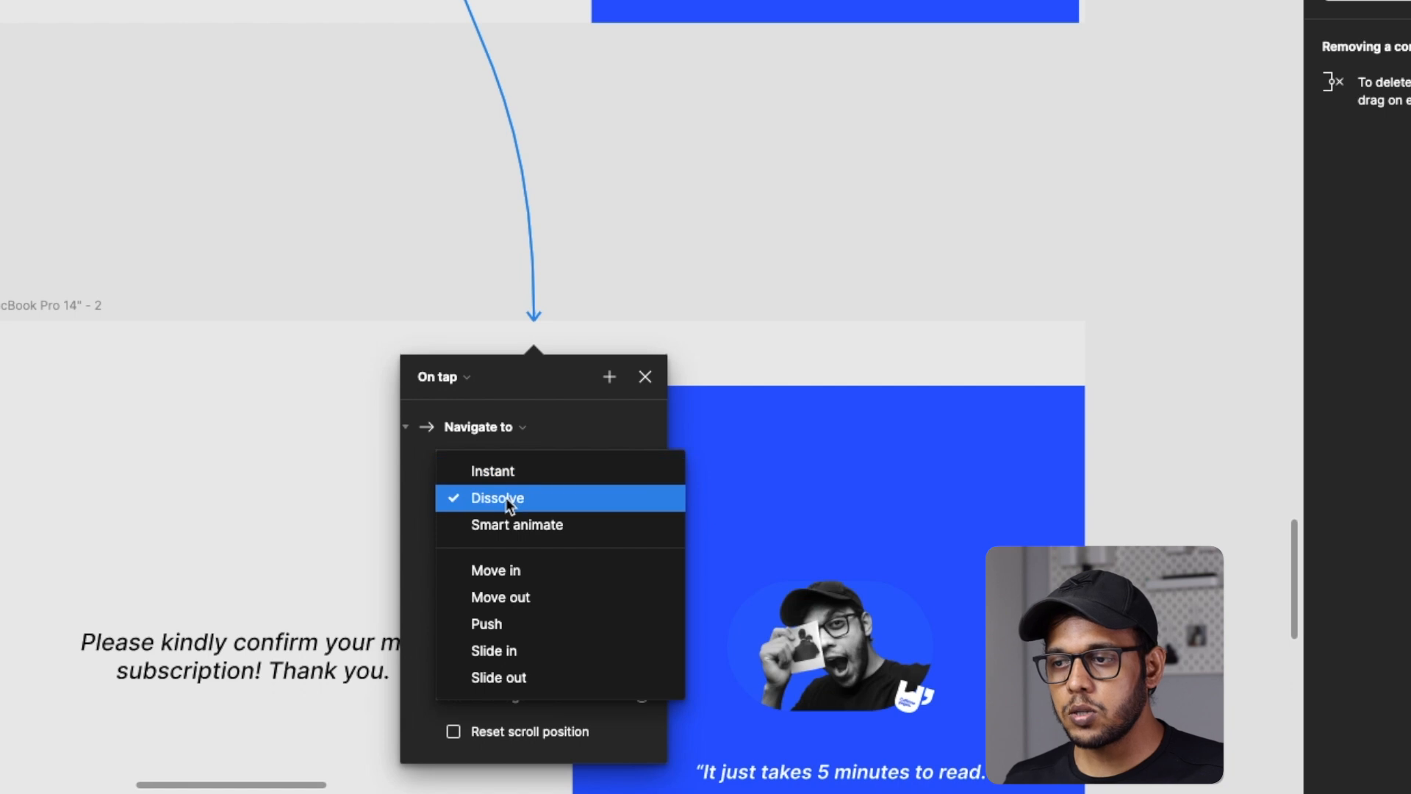
click(505, 496)
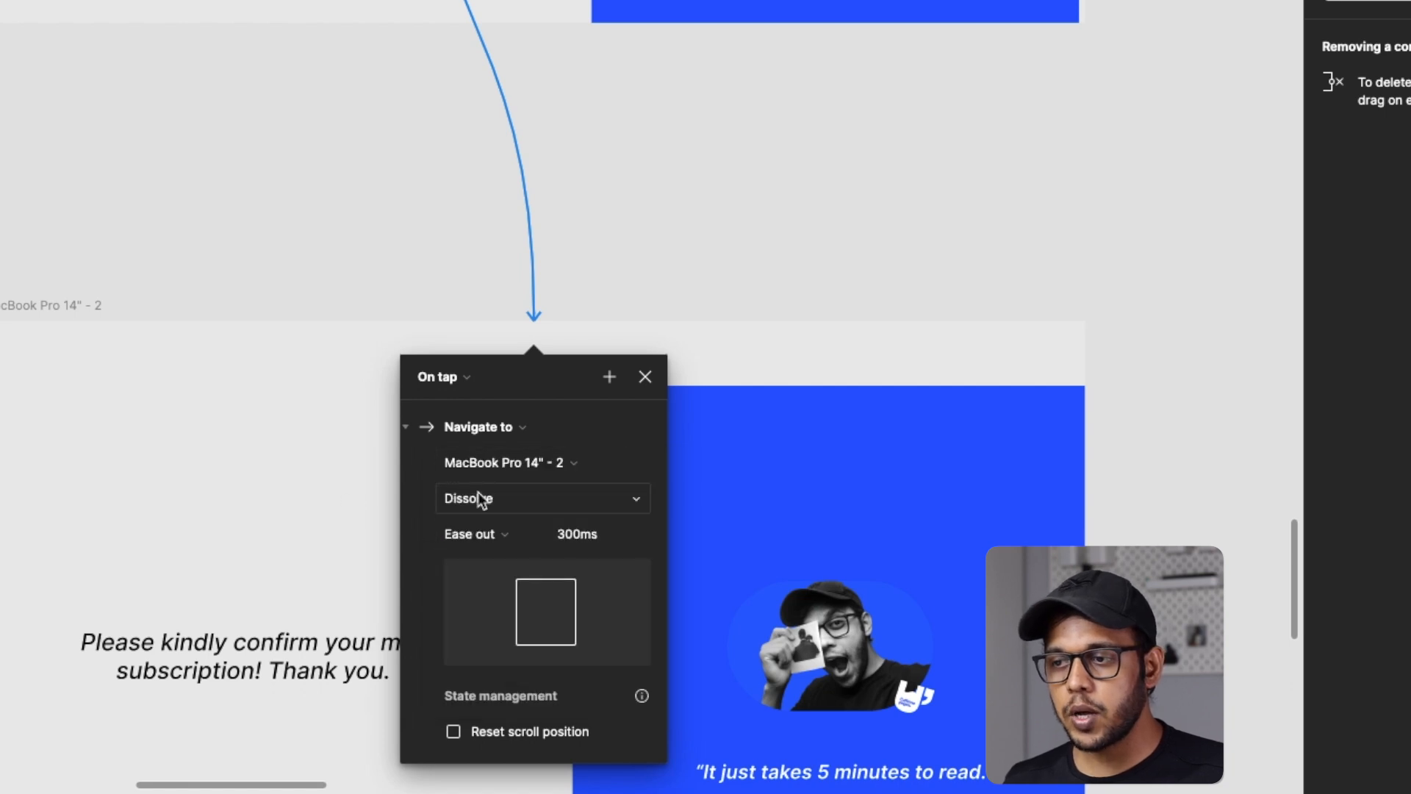
scroll(485, 485, down, 3)
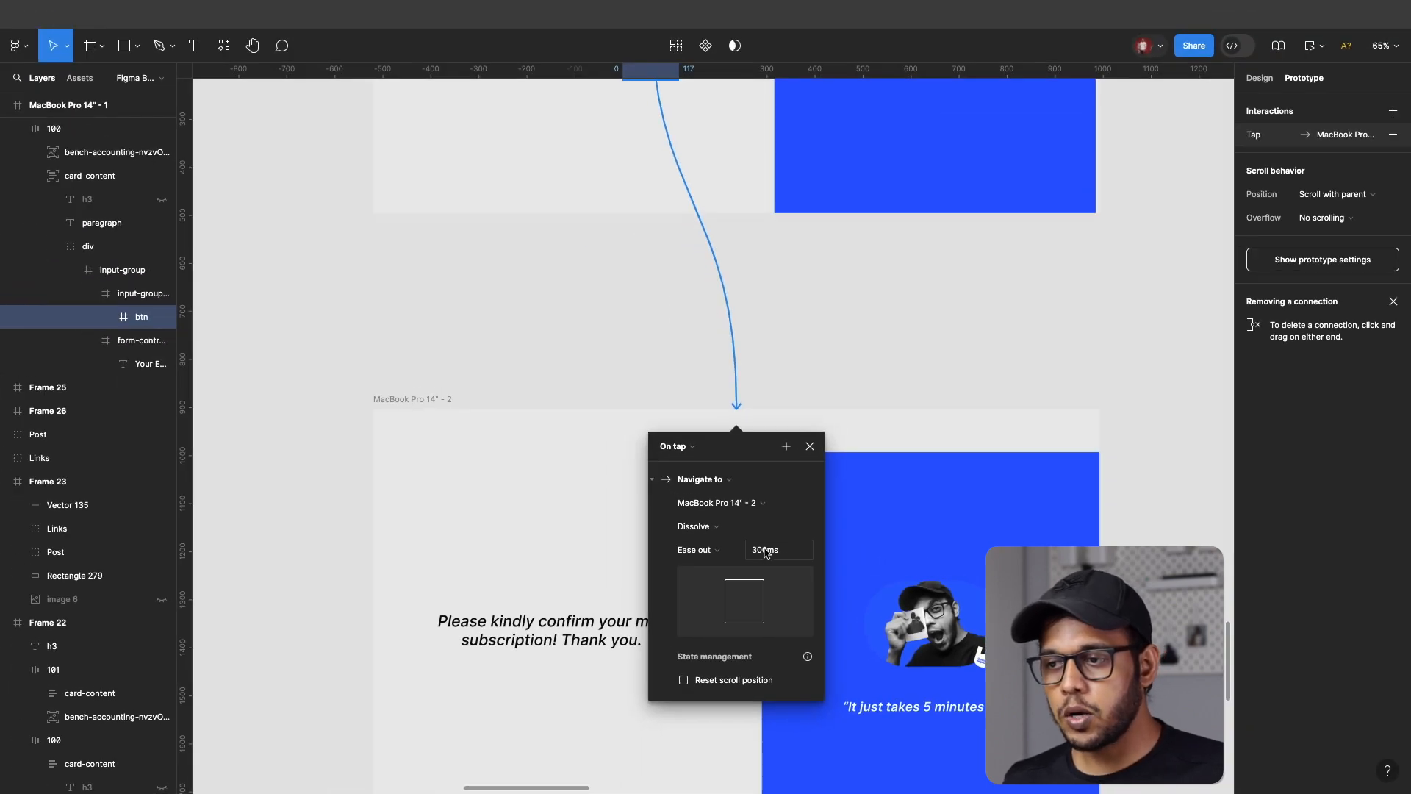
click(691, 552)
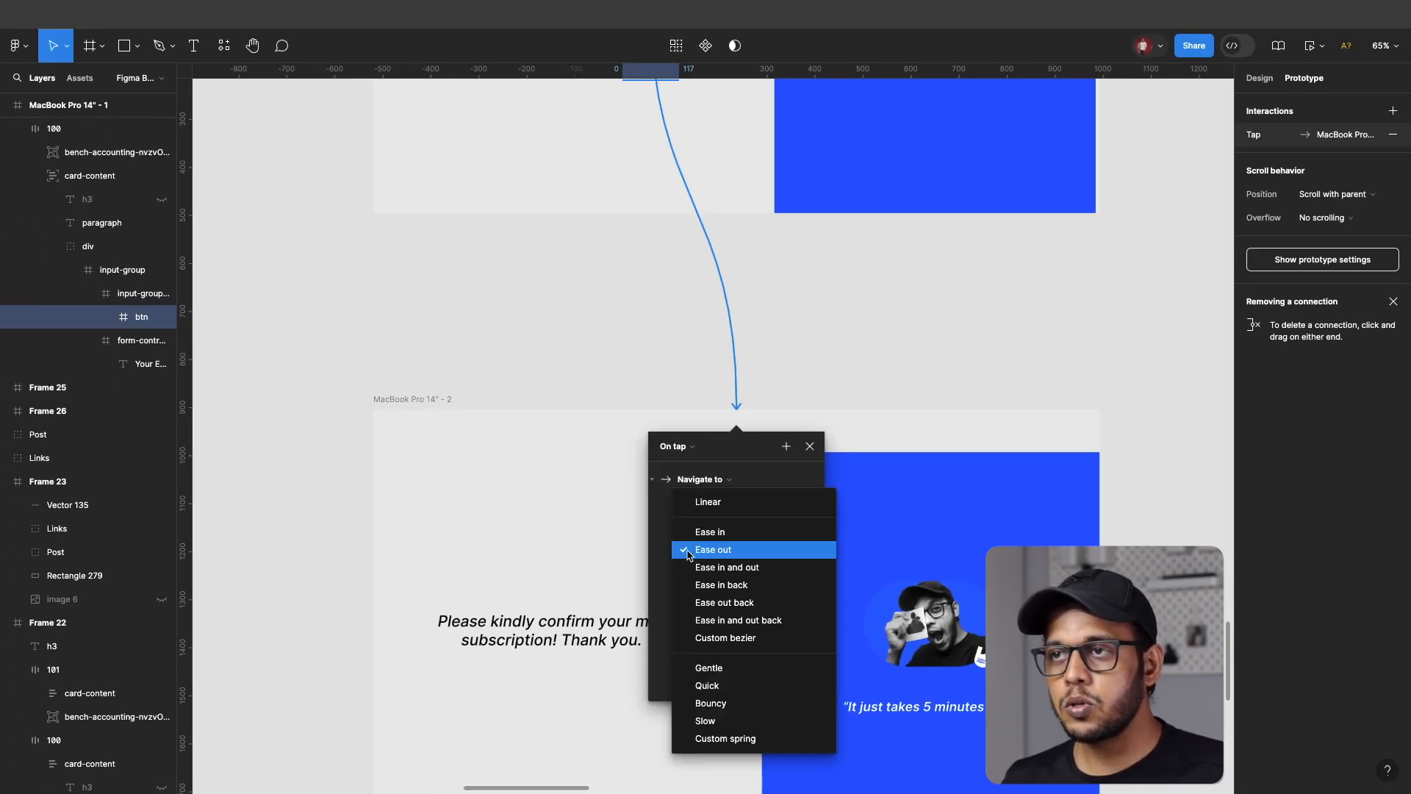
click(718, 551)
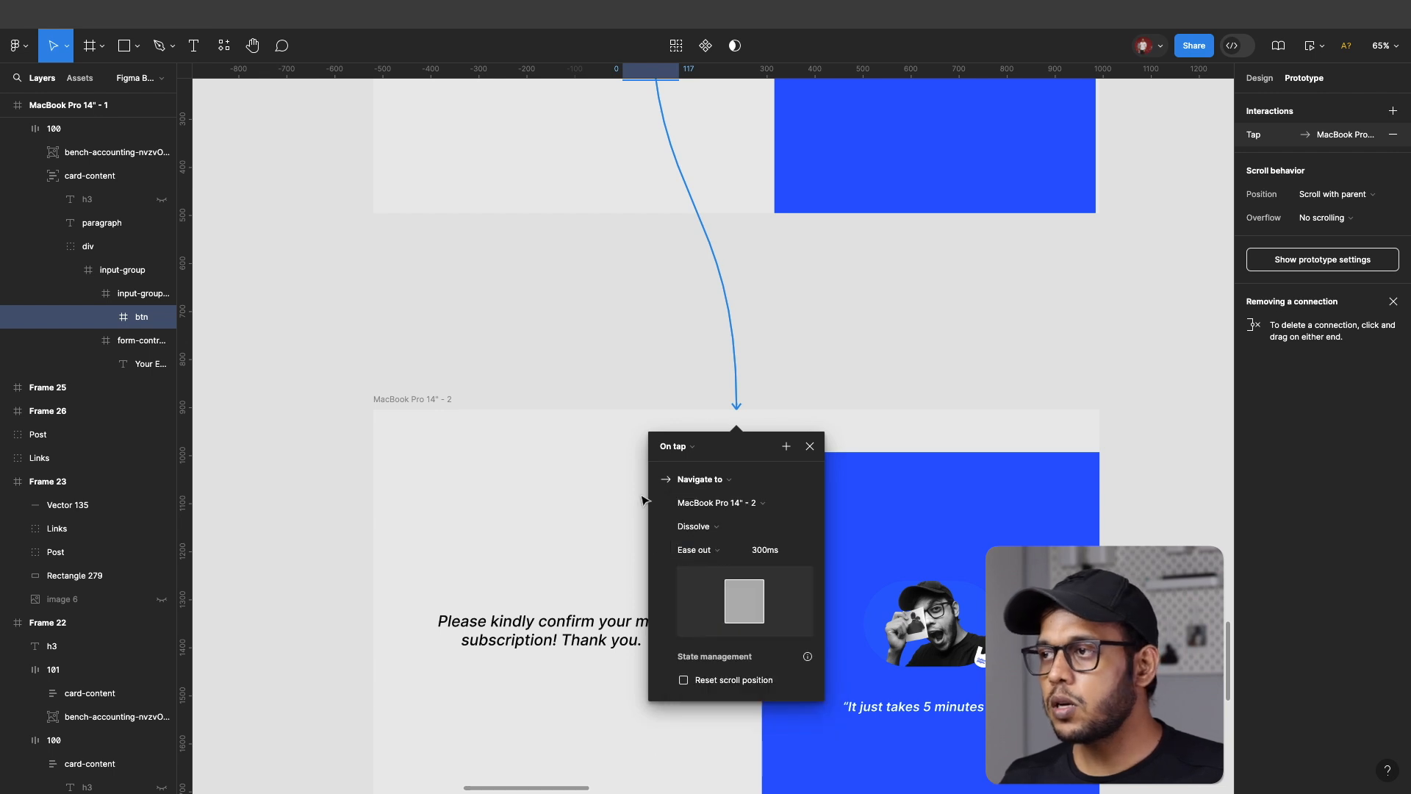
click(809, 447)
- Present the newsletter prototype and test its Subscribe button
scroll(817, 349, up, 5)
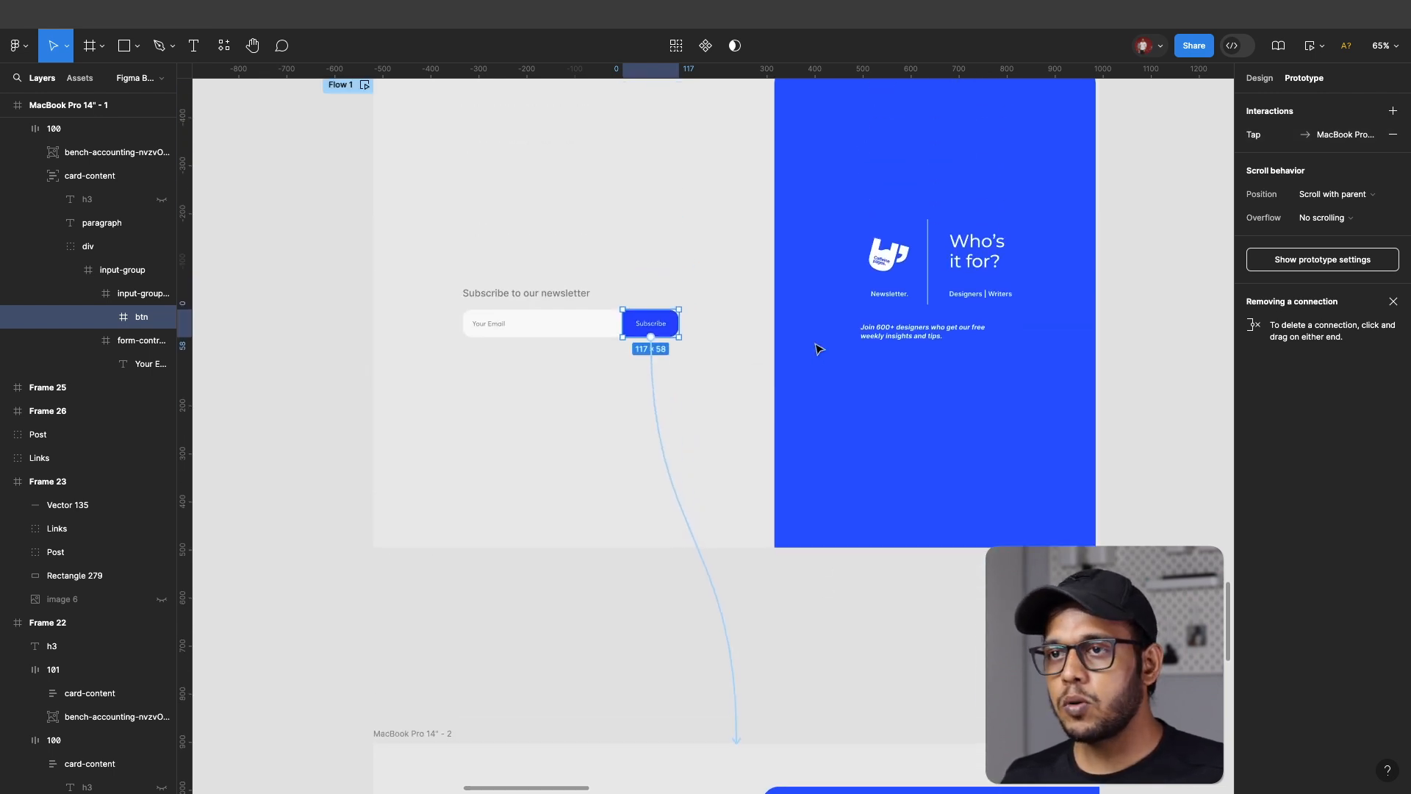
scroll(818, 349, up, 2)
key(Escape)
click(1315, 45)
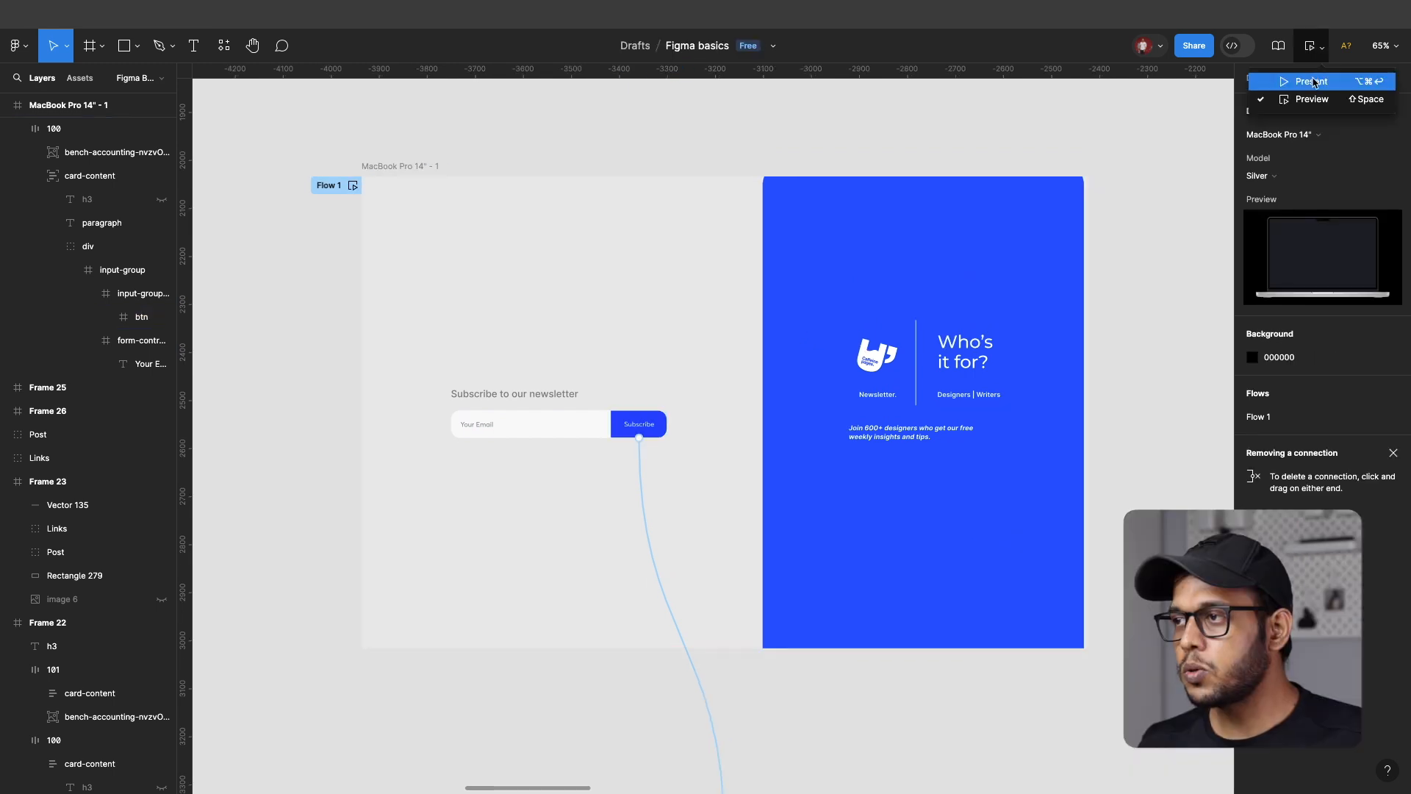
click(1315, 82)
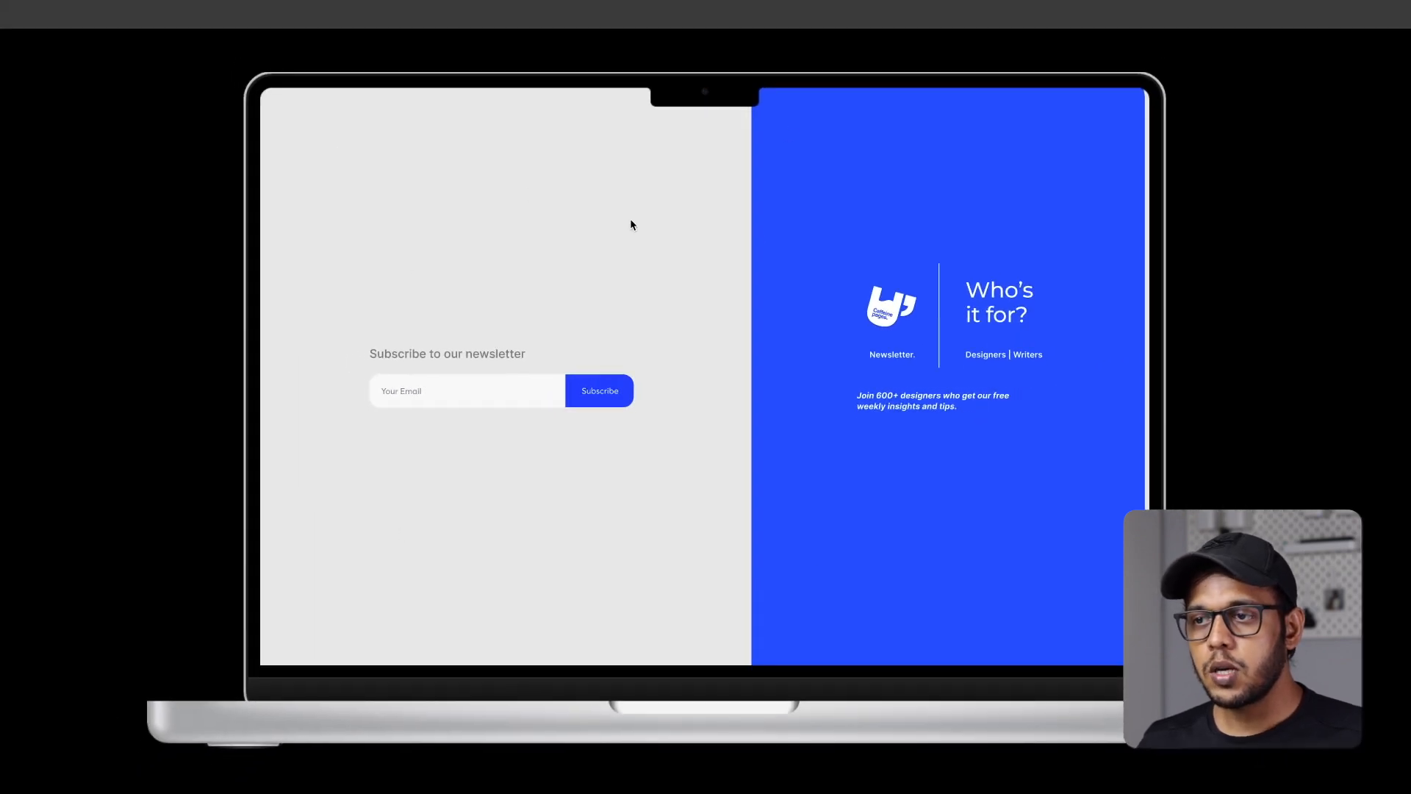
click(600, 397)
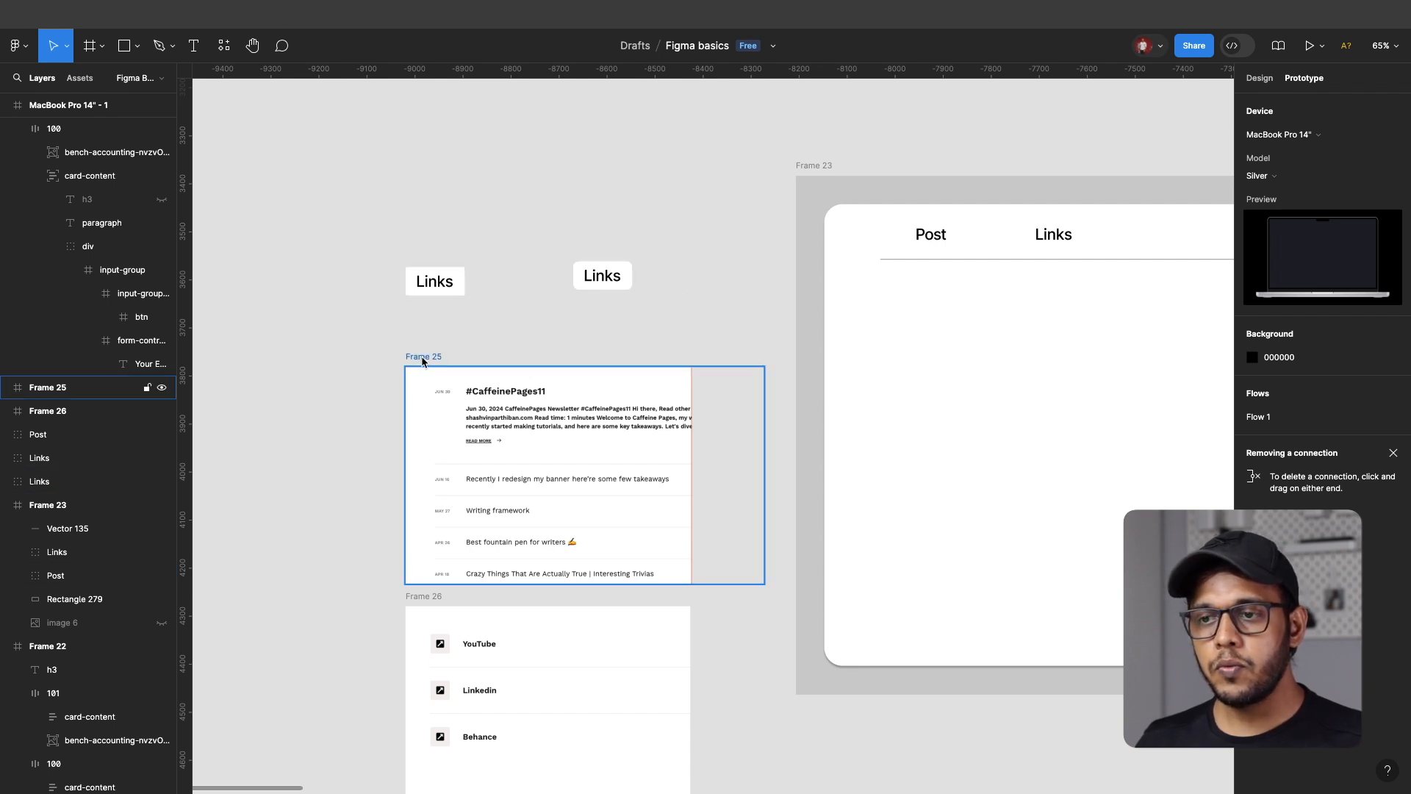
- Connect the Post tab in Frame 23 to Frame 25 with an On click trigger and the Open overlay action
scroll(422, 361, down, 2)
click(459, 552)
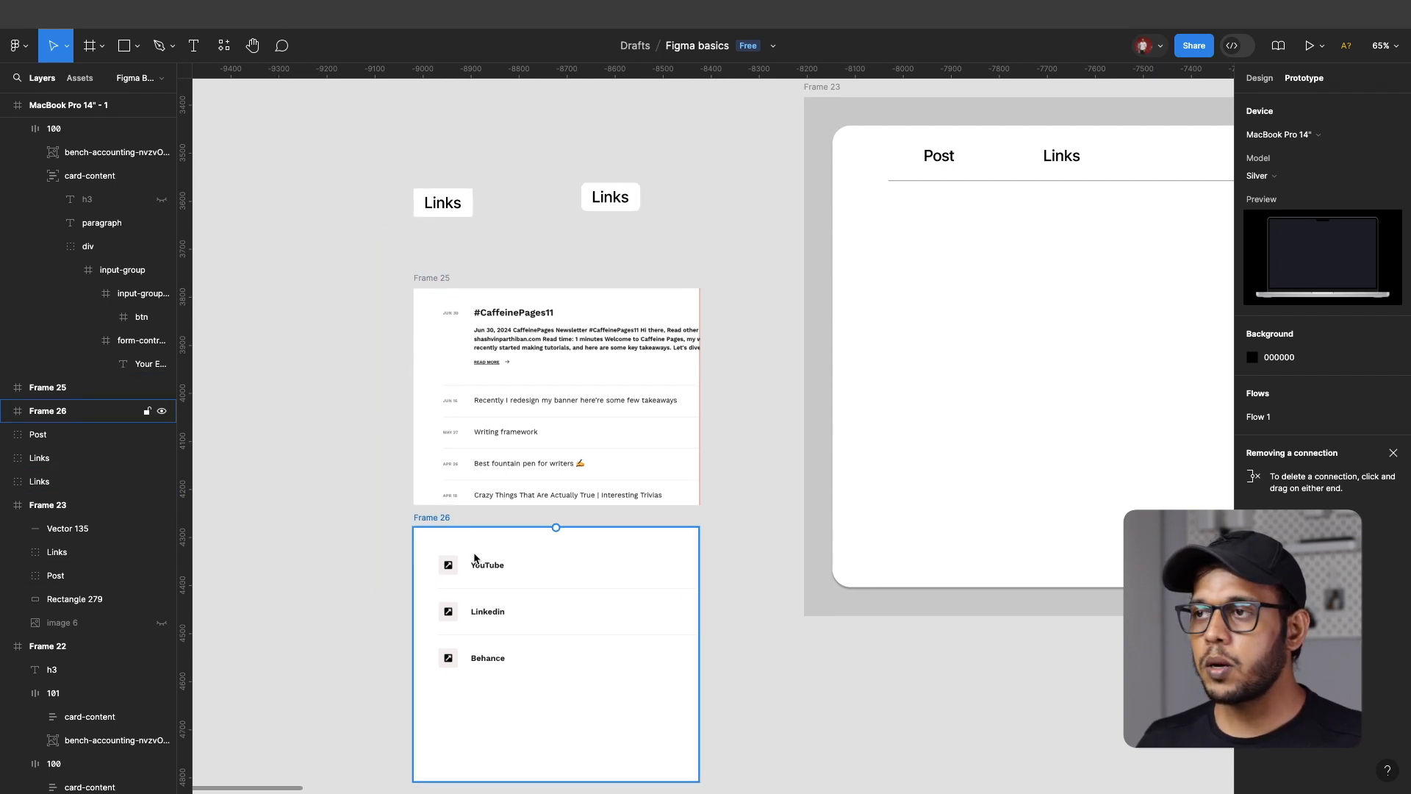
scroll(459, 553, right, 5)
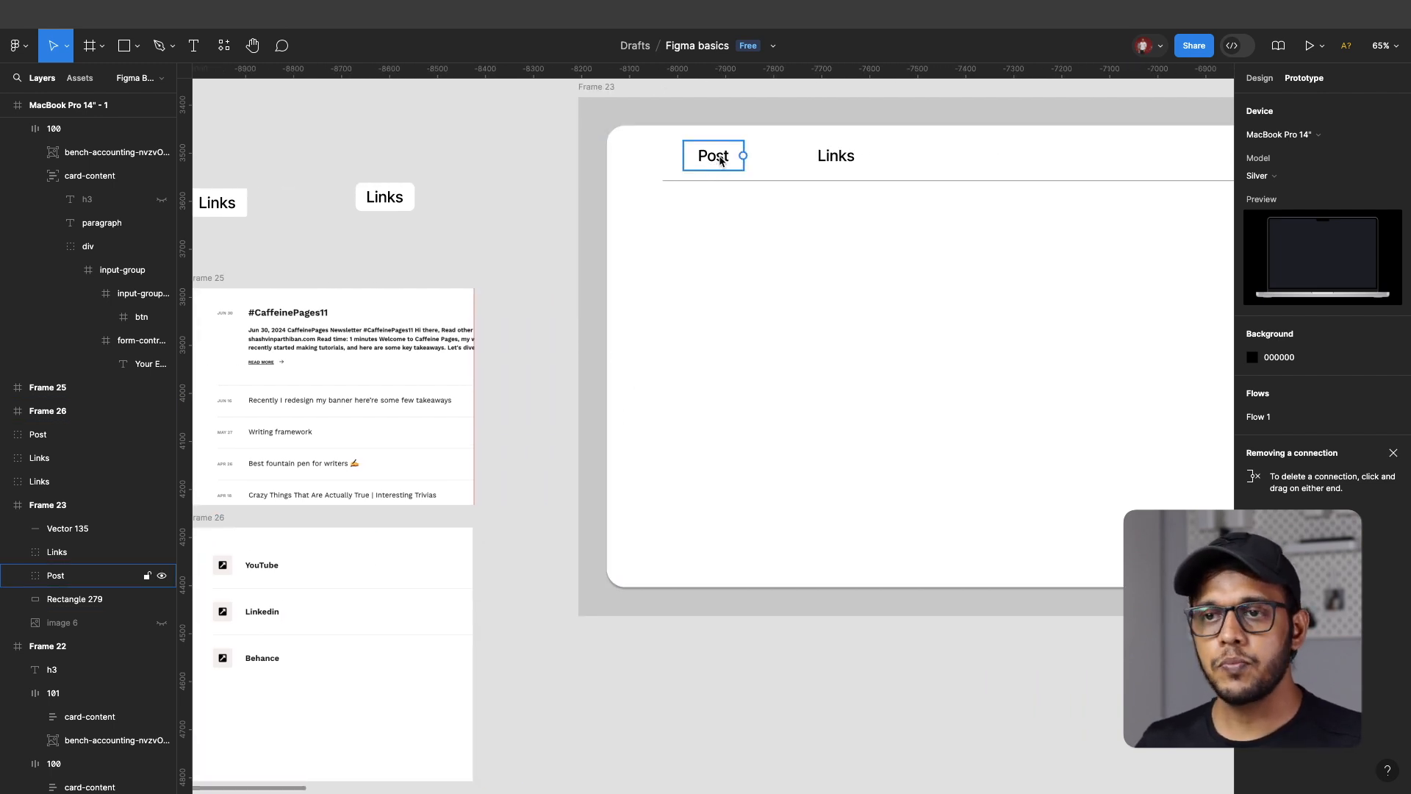
scroll(256, 326, left, 1)
scroll(256, 326, up, 1)
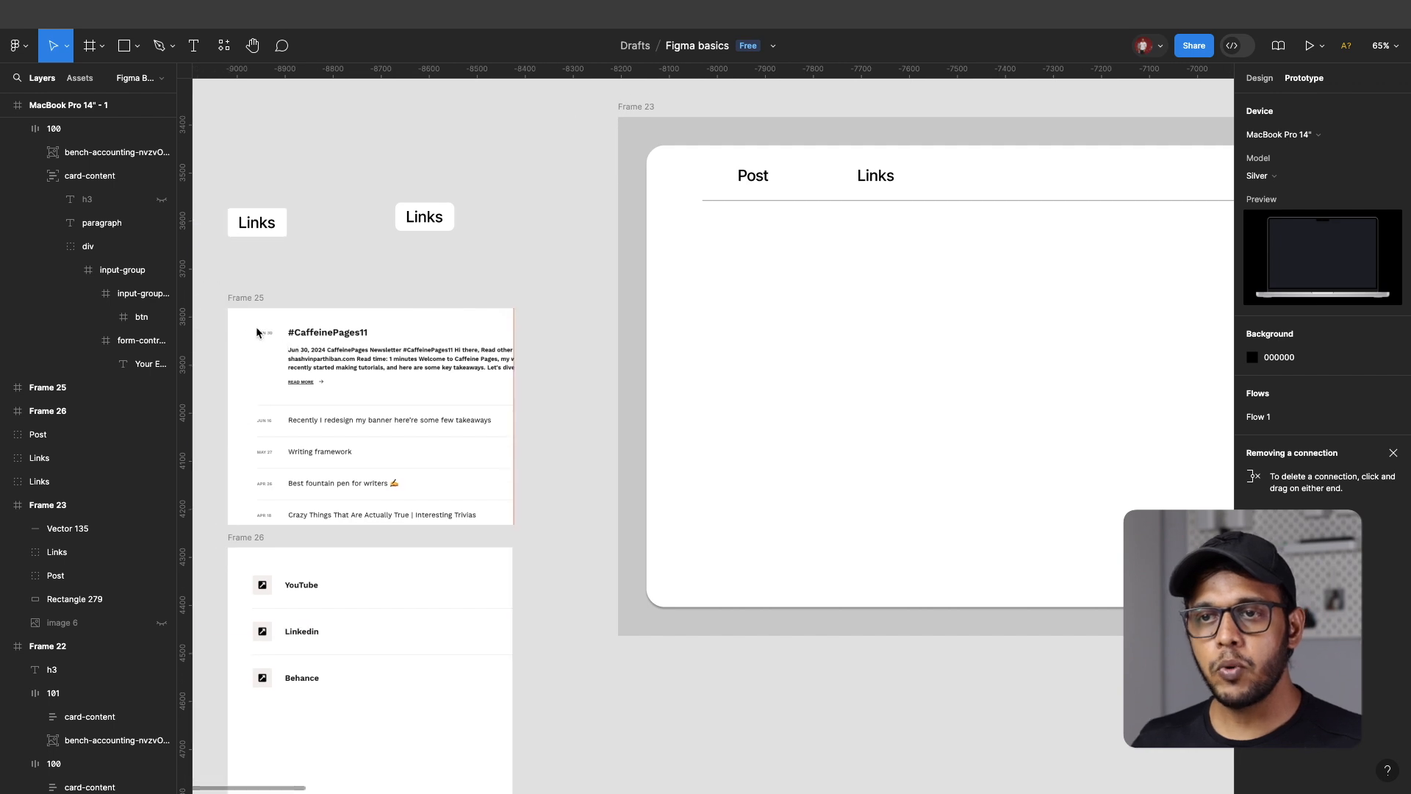
click(248, 303)
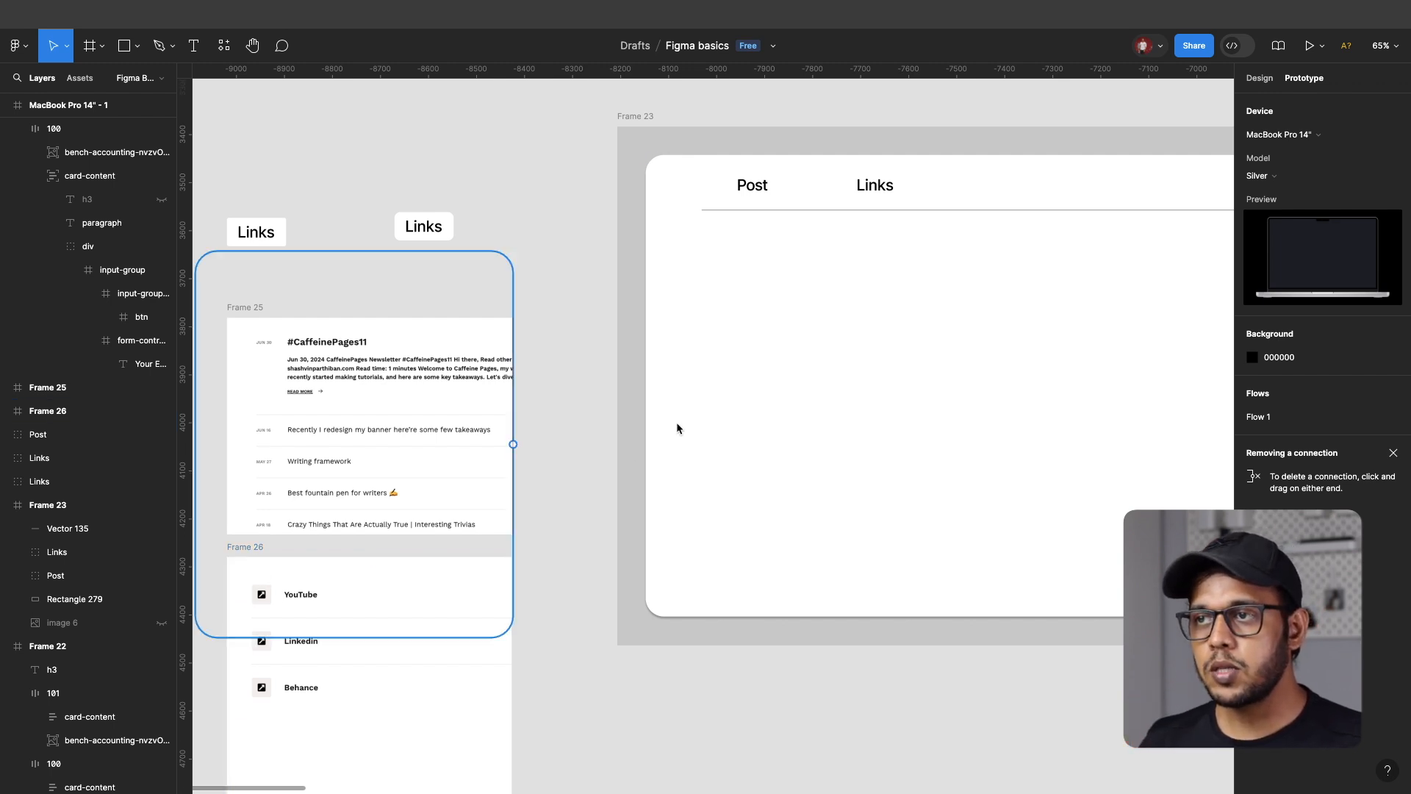
click(743, 187)
scroll(764, 187, left, 1)
click(769, 185)
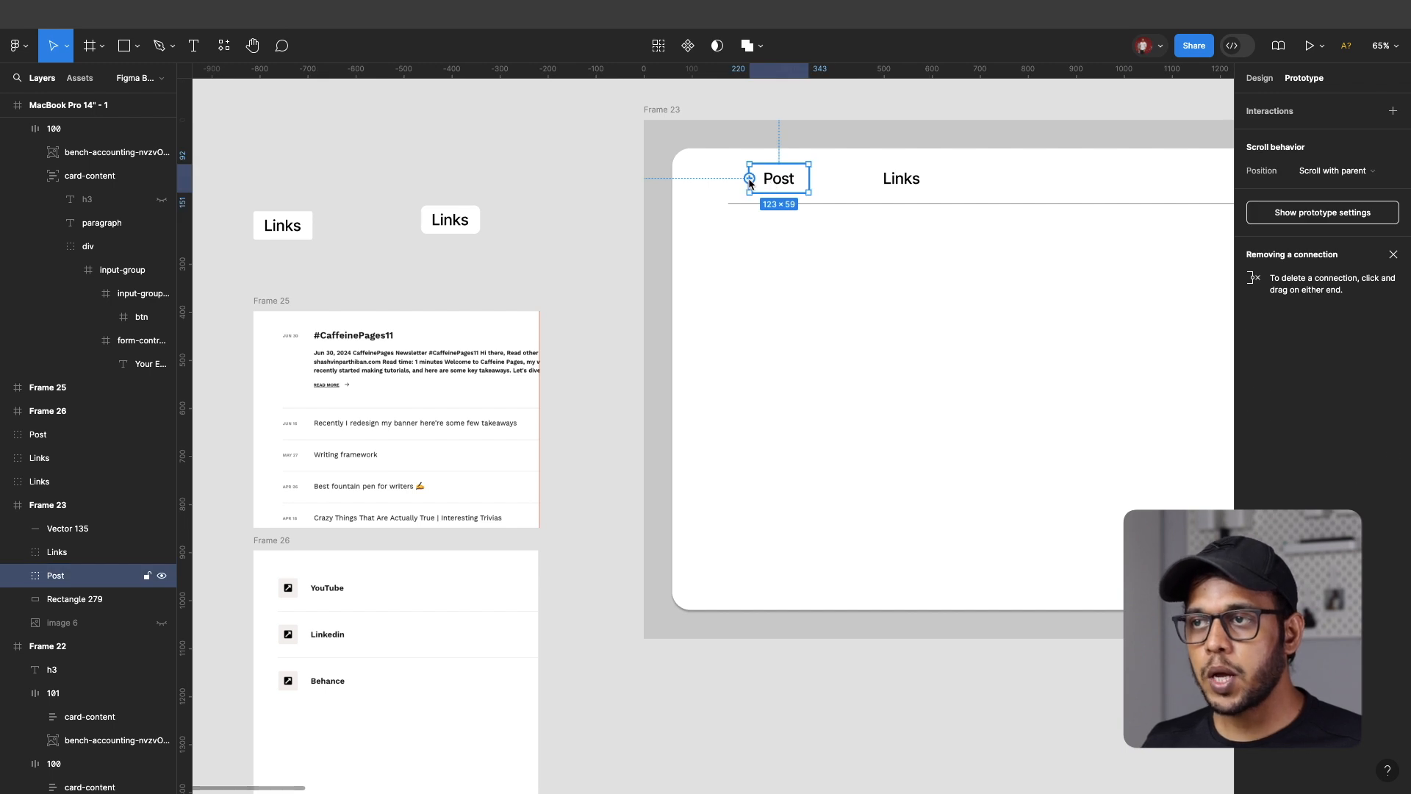
drag(750, 179, 420, 316)
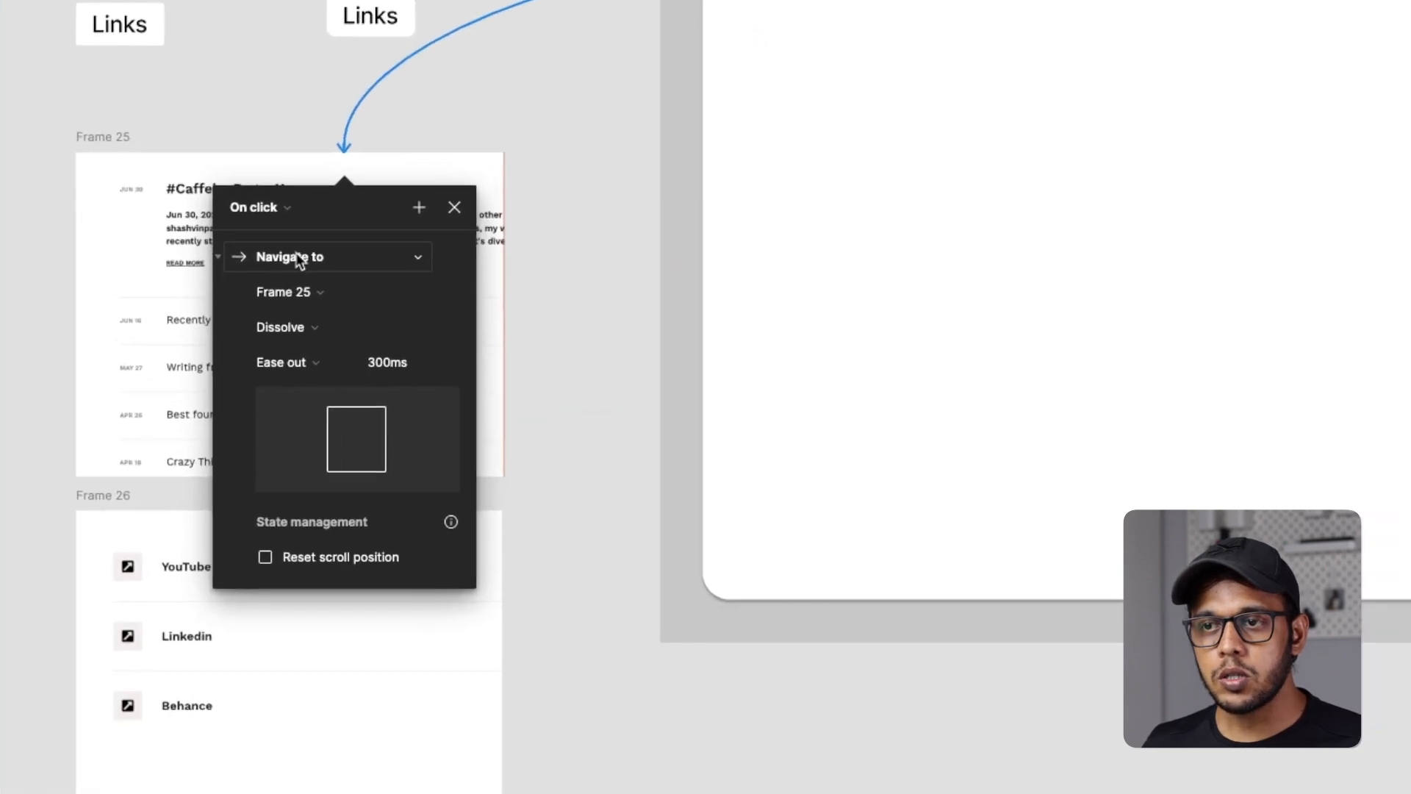
click(410, 381)
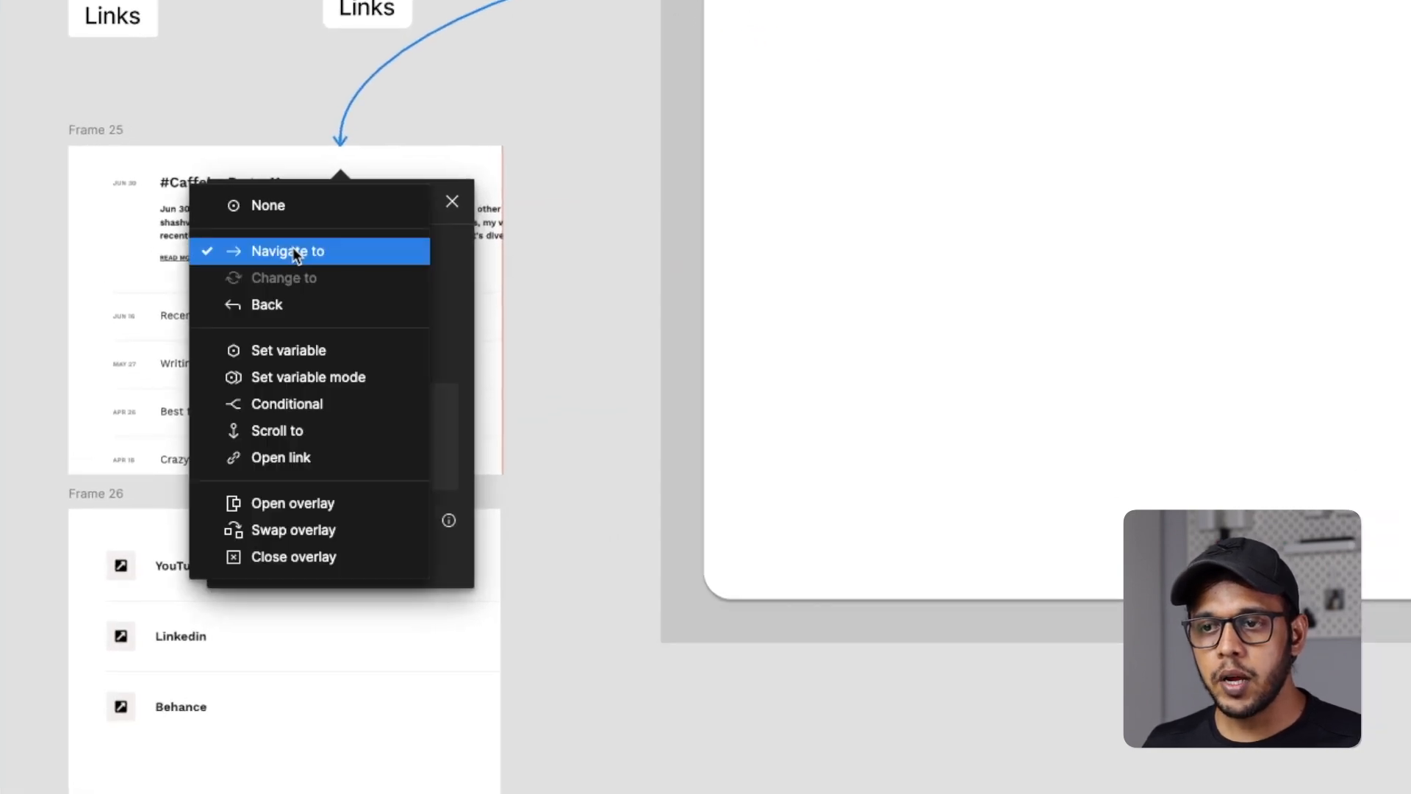
click(356, 504)
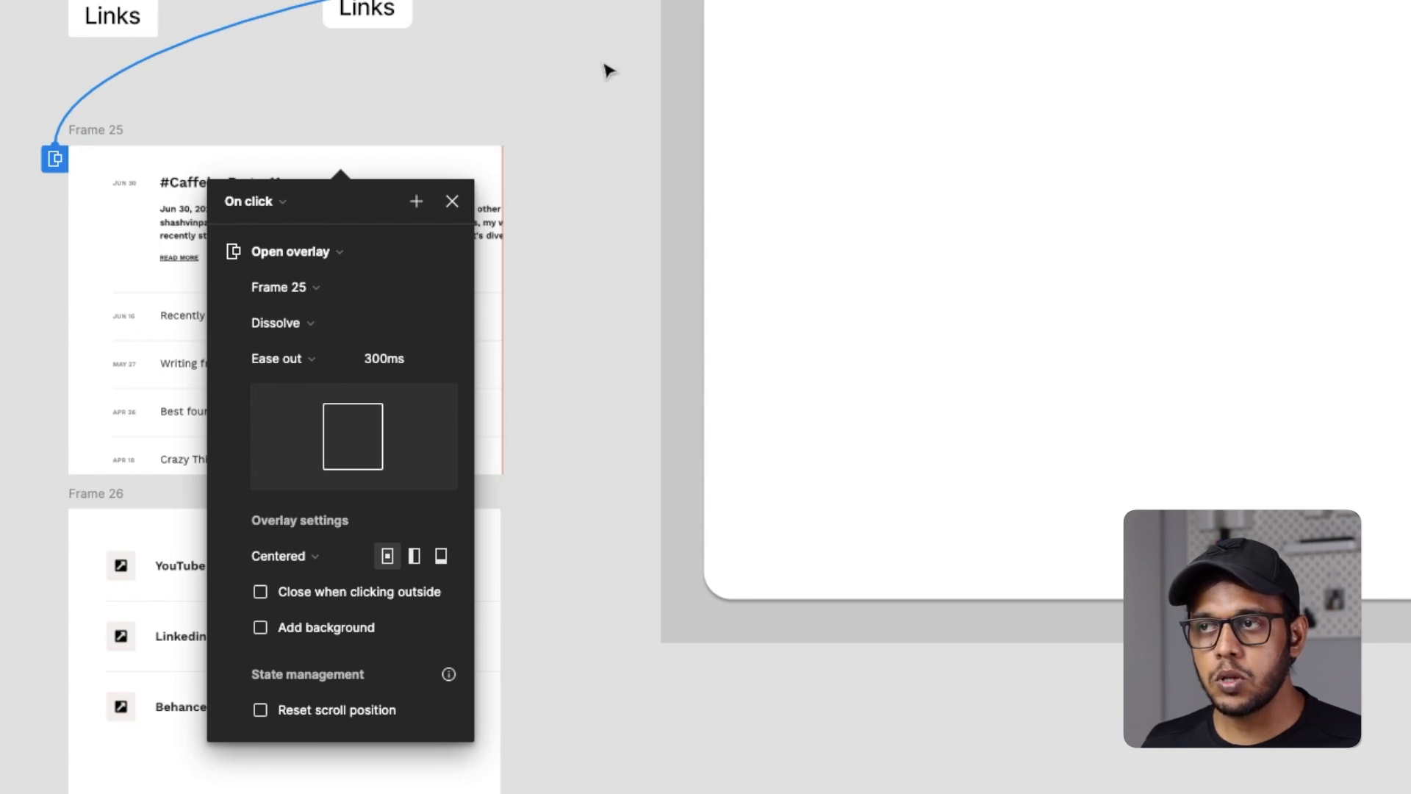
- Connect the Links tab in Frame 23 to Frame 26 with an On click trigger, Open overlay action and Ease out easing
click(951, 100)
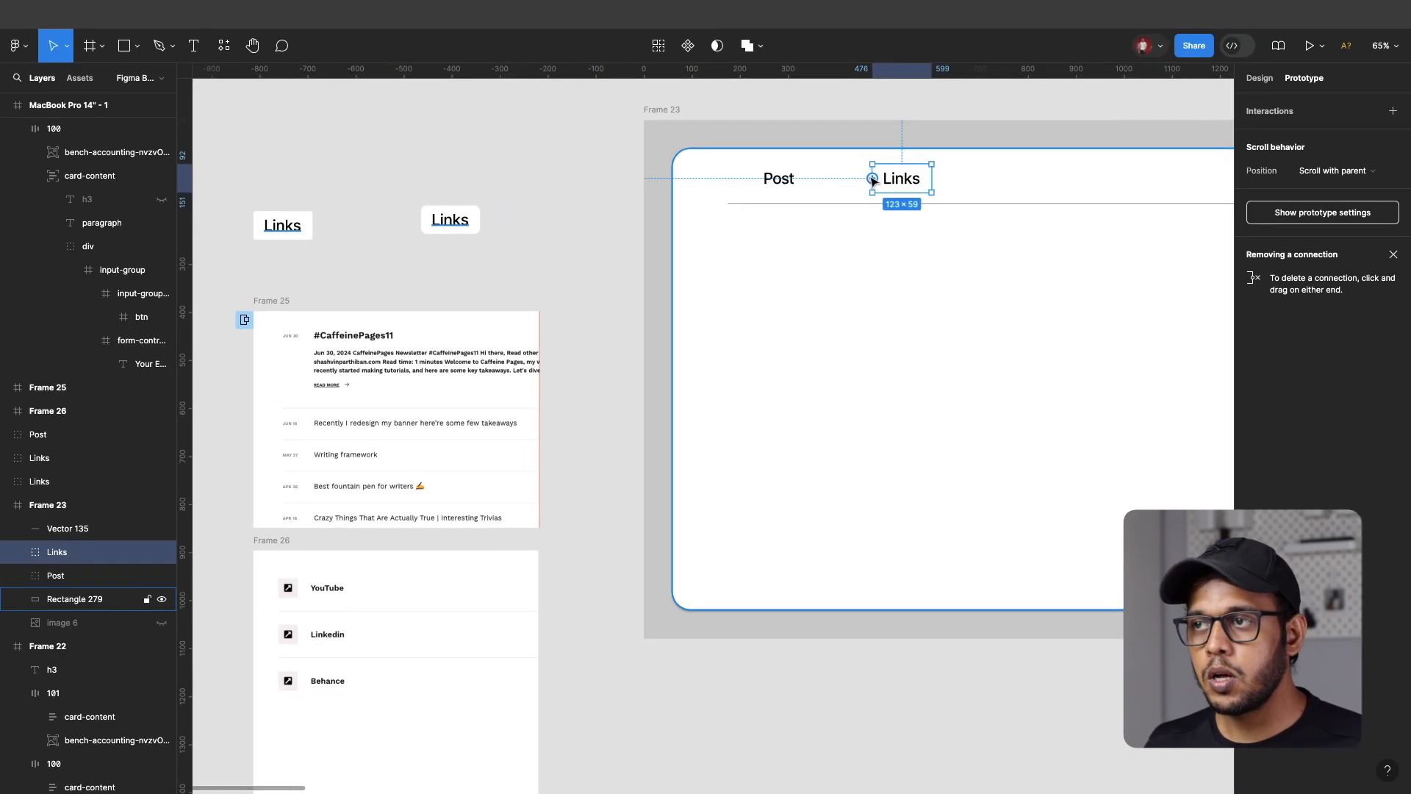
drag(873, 179, 385, 567)
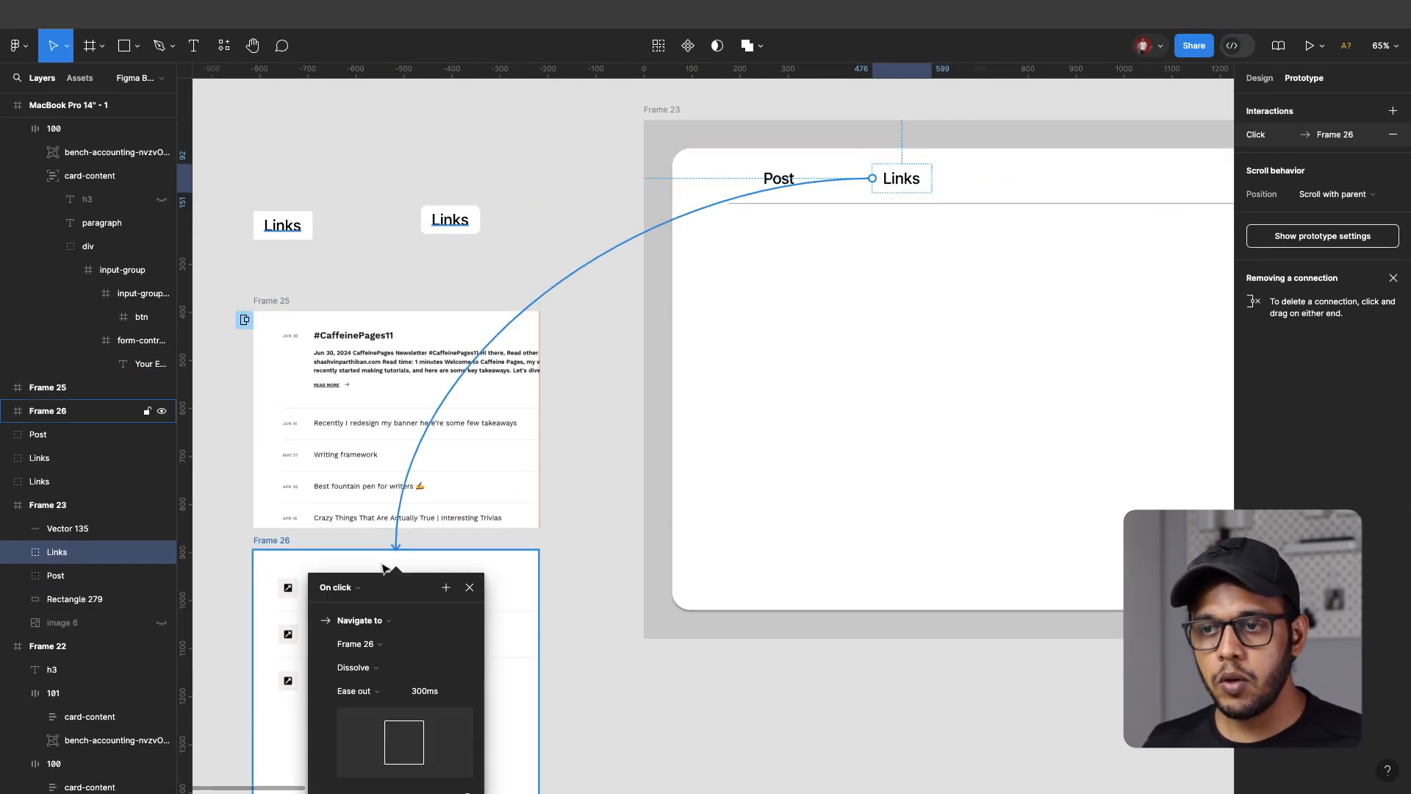
scroll(389, 557, down, 1)
scroll(390, 555, down, 2)
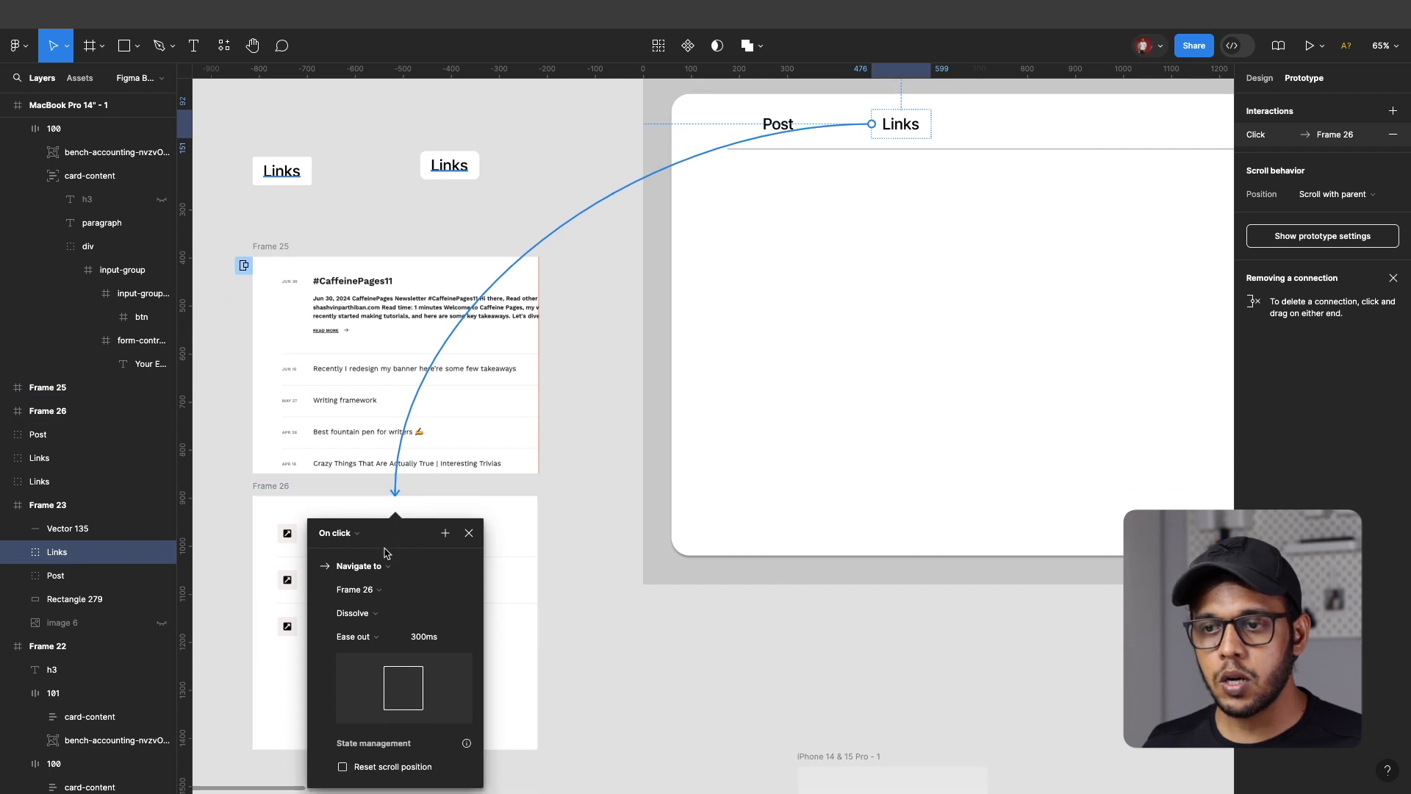
click(381, 642)
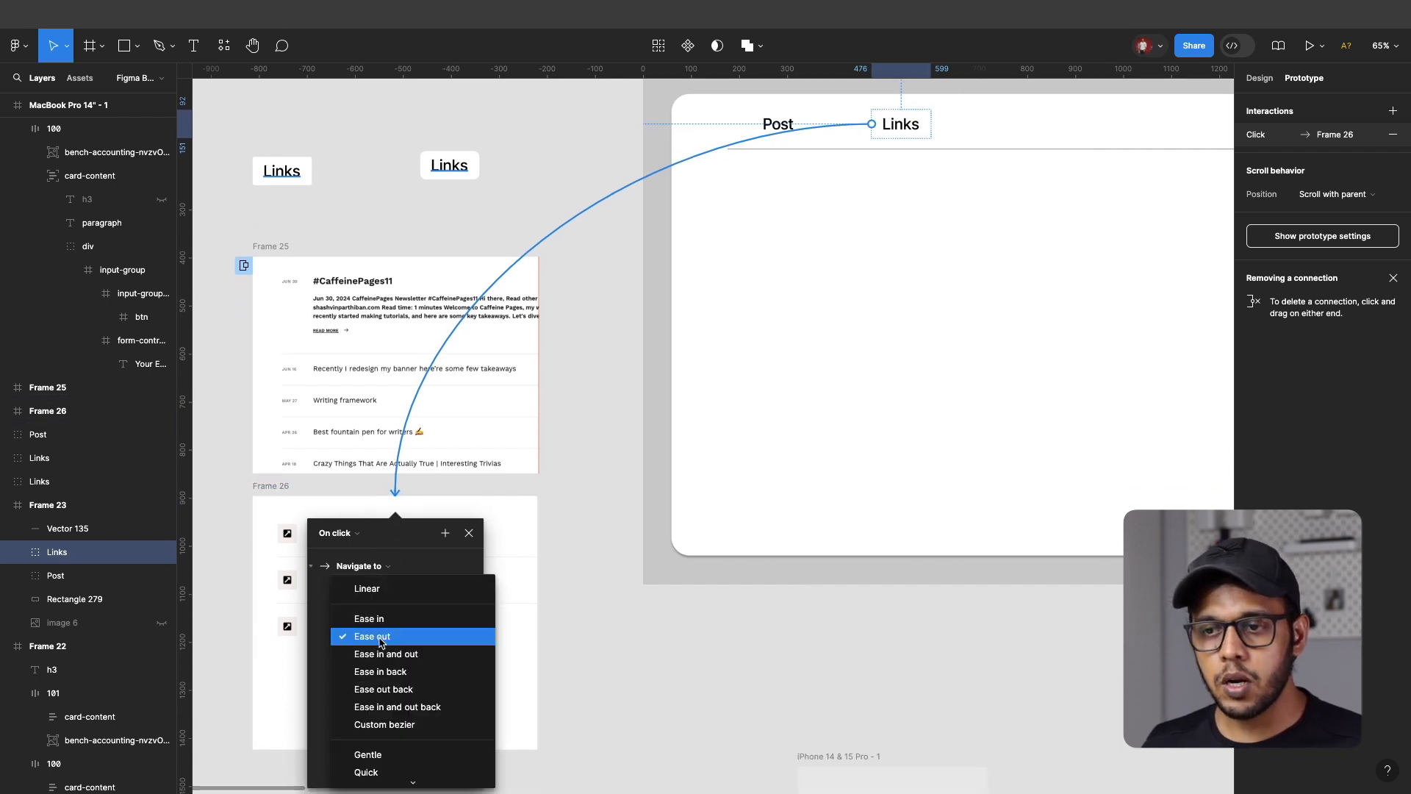
click(380, 640)
click(357, 592)
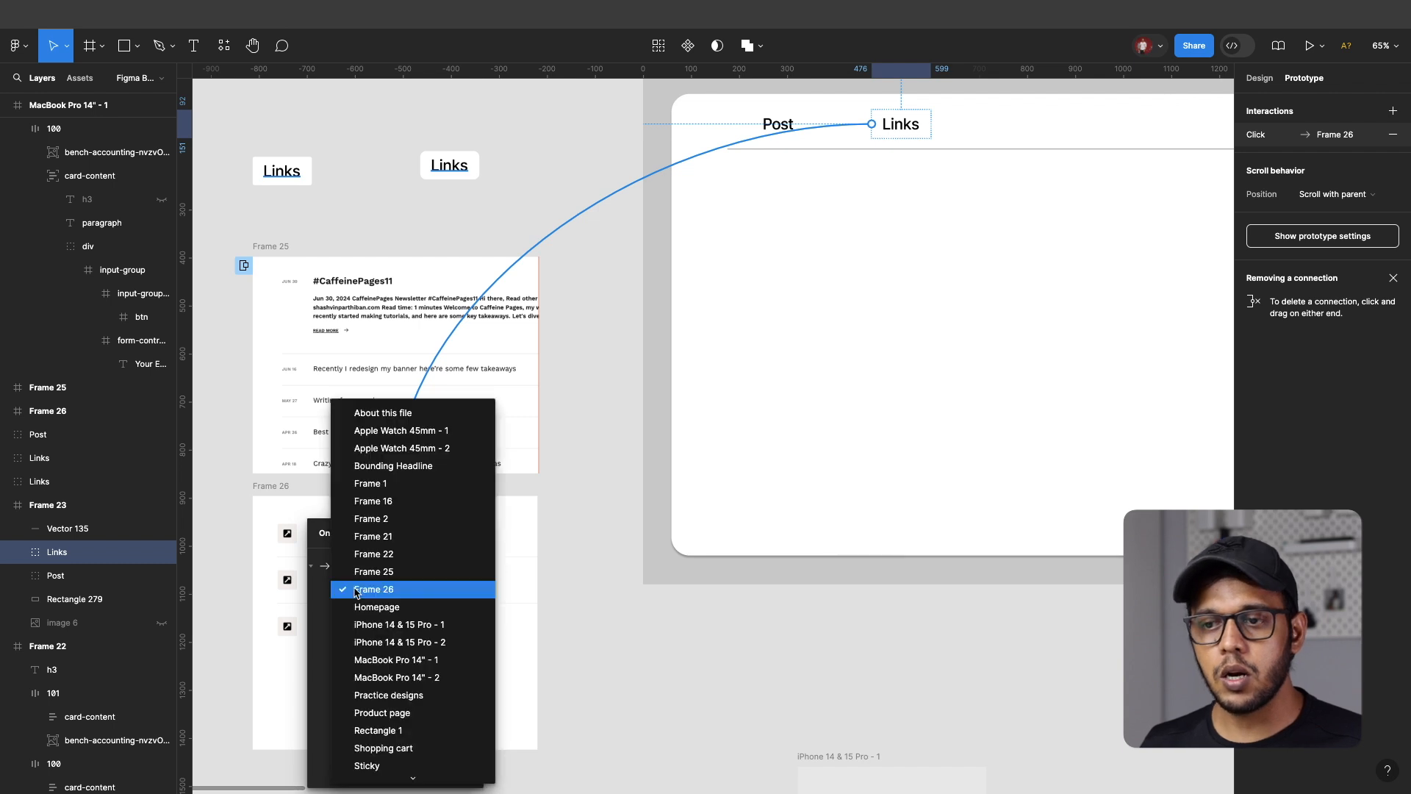
click(358, 591)
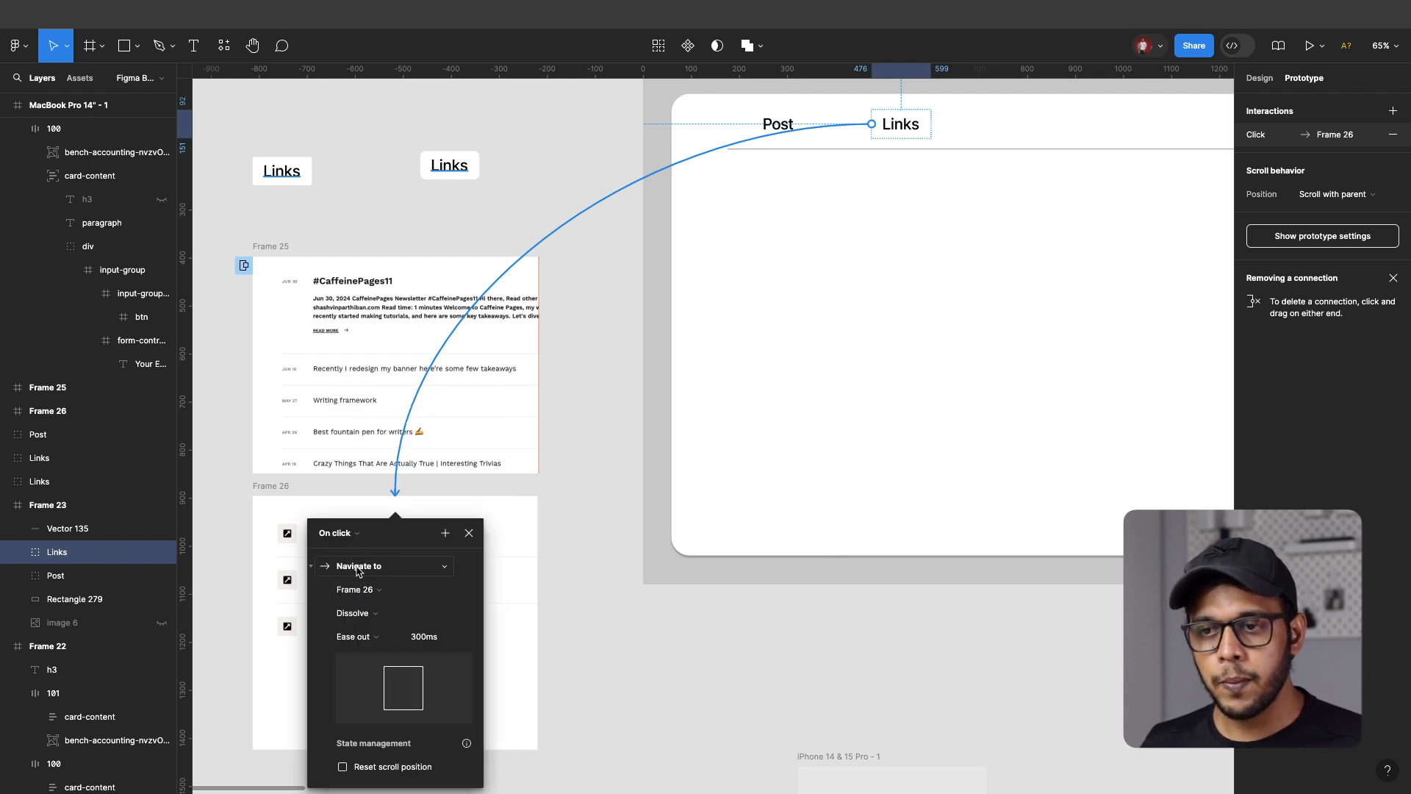
click(369, 575)
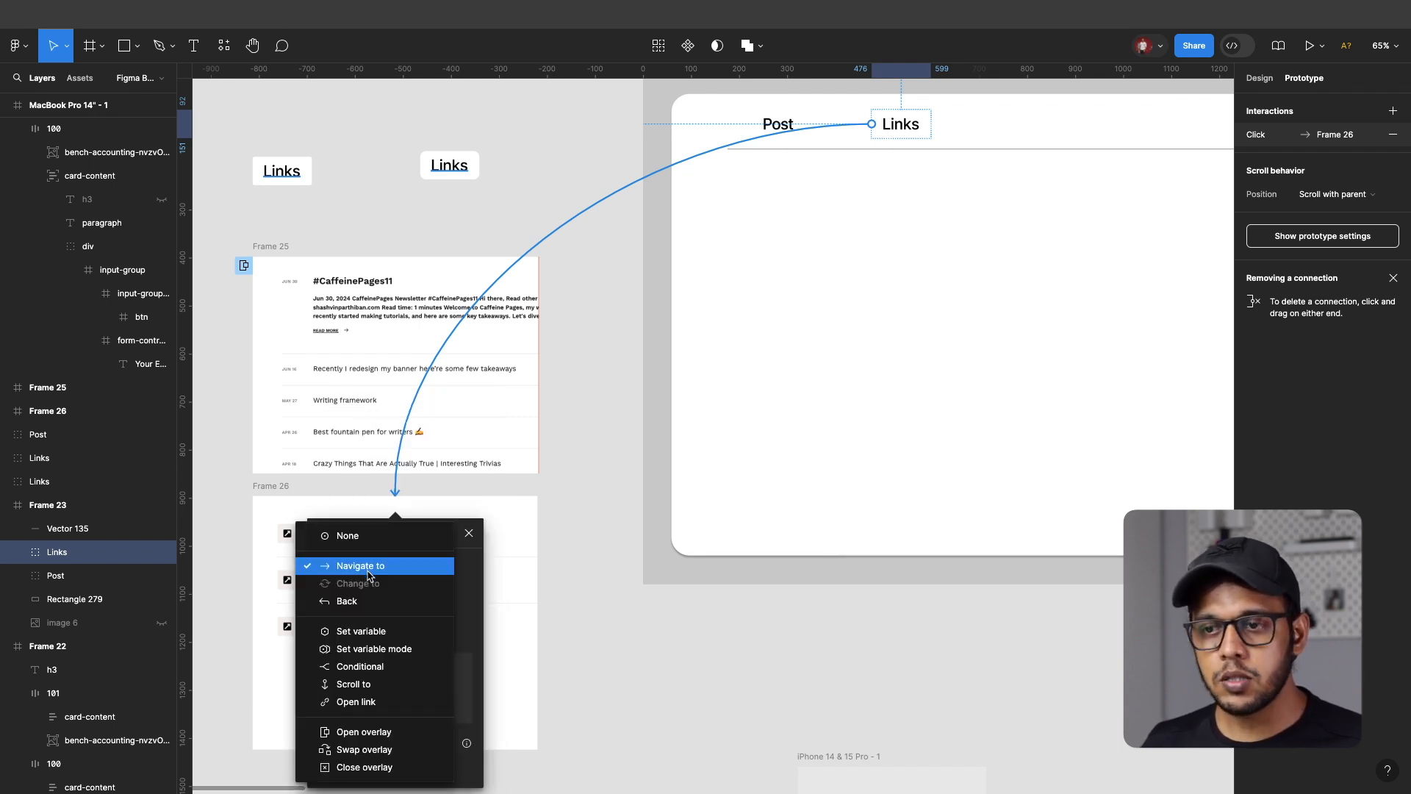
click(378, 733)
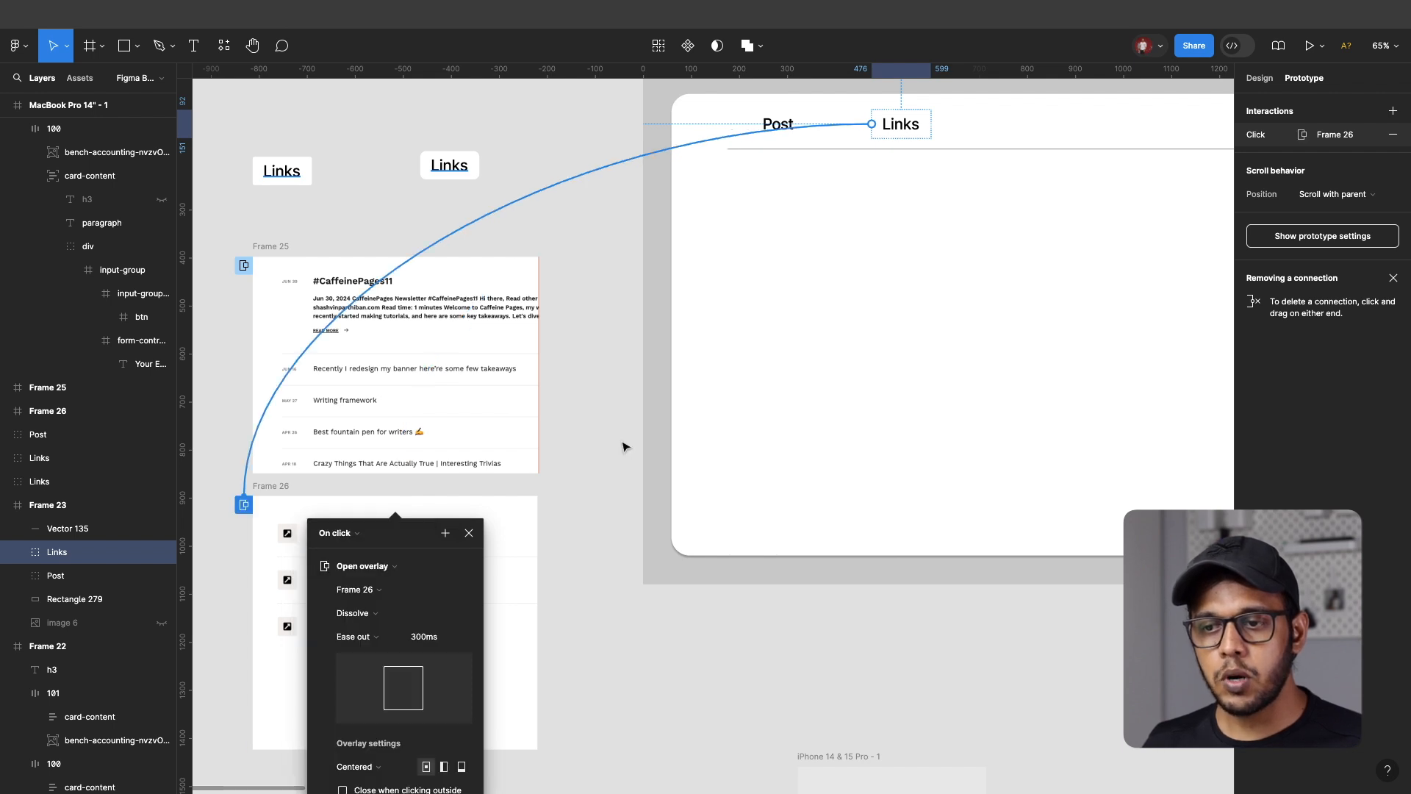
click(470, 533)
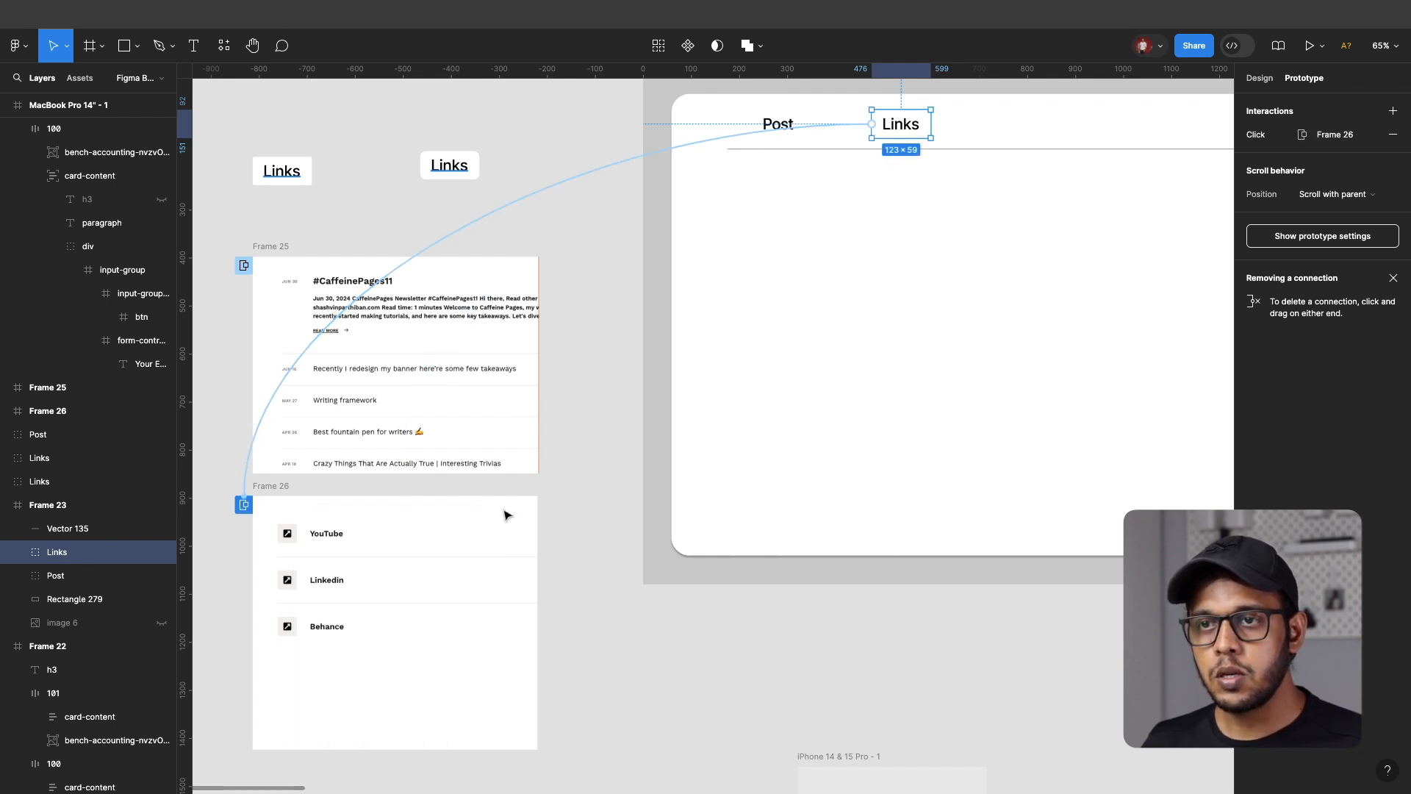
- Preview Frame 23 and test the Post and Links overlays, restarting the prototype between the two tests
scroll(591, 315, up, 2)
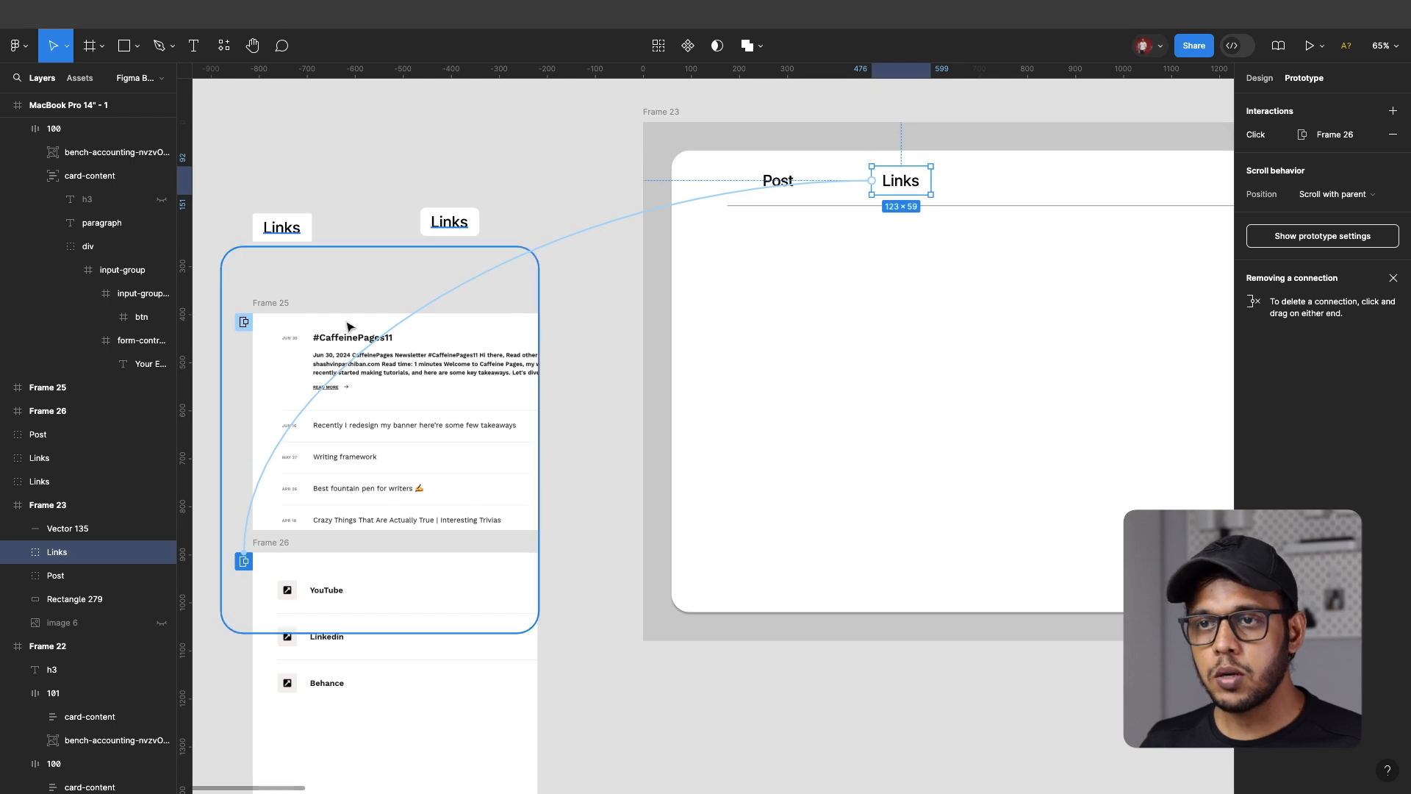
click(661, 112)
scroll(537, 157, up, 1)
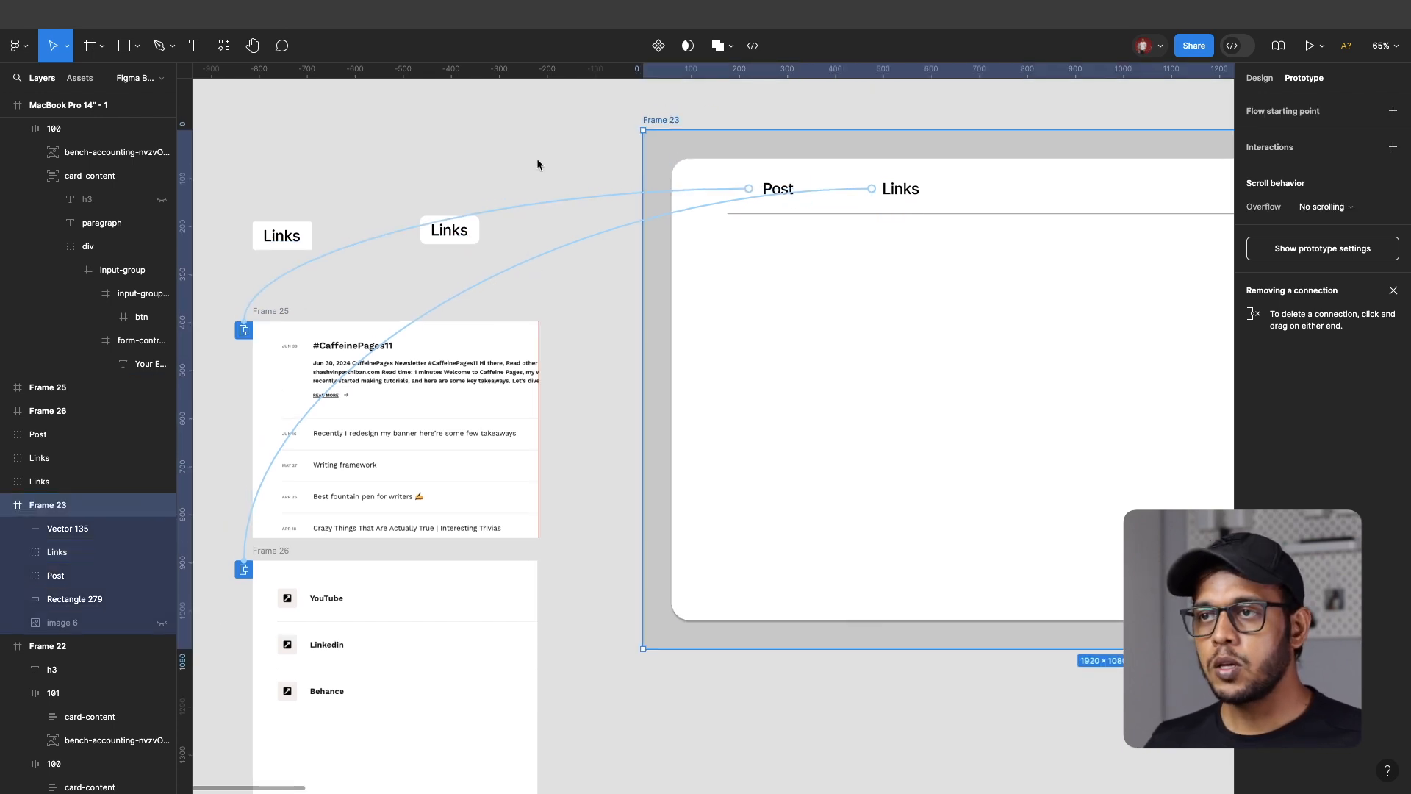
click(536, 157)
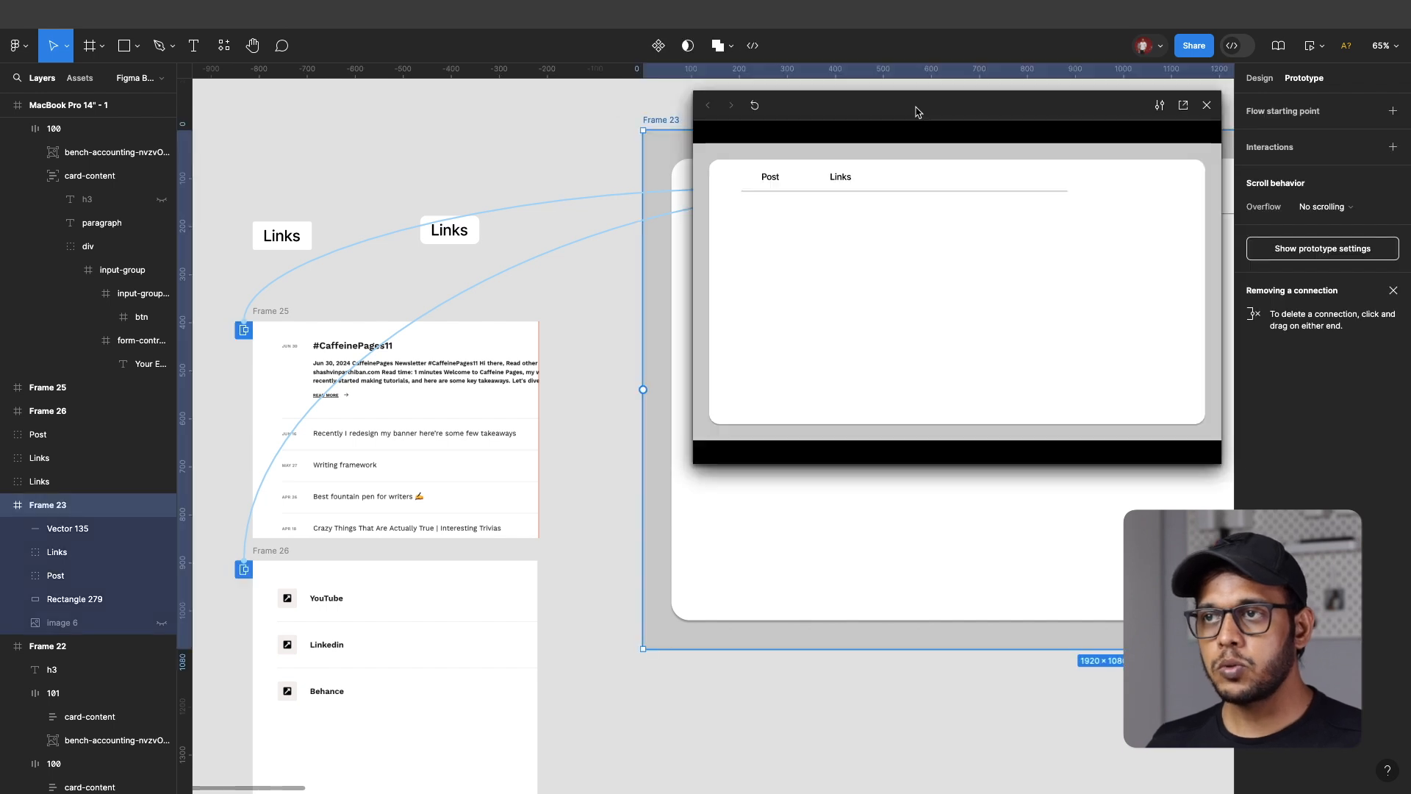
click(771, 182)
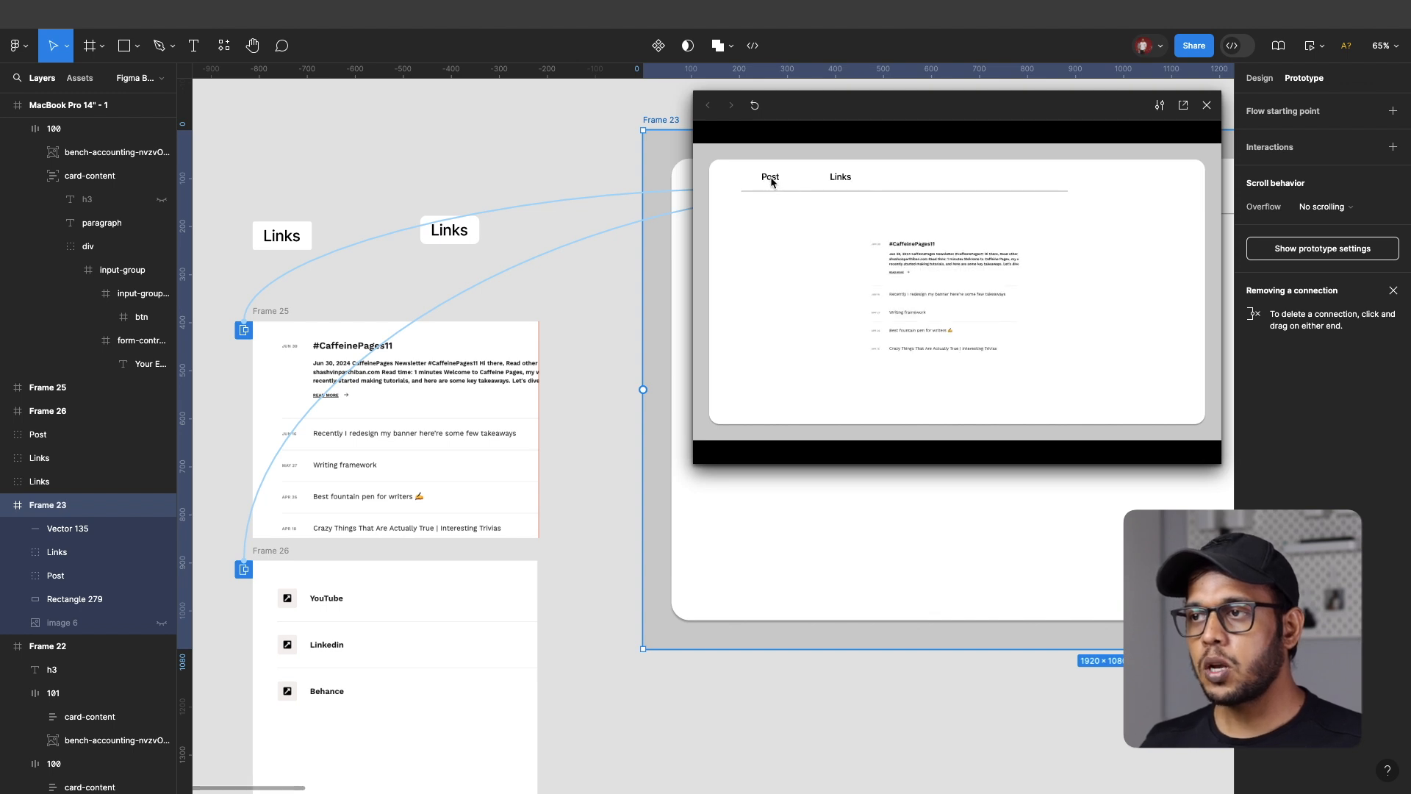
click(757, 105)
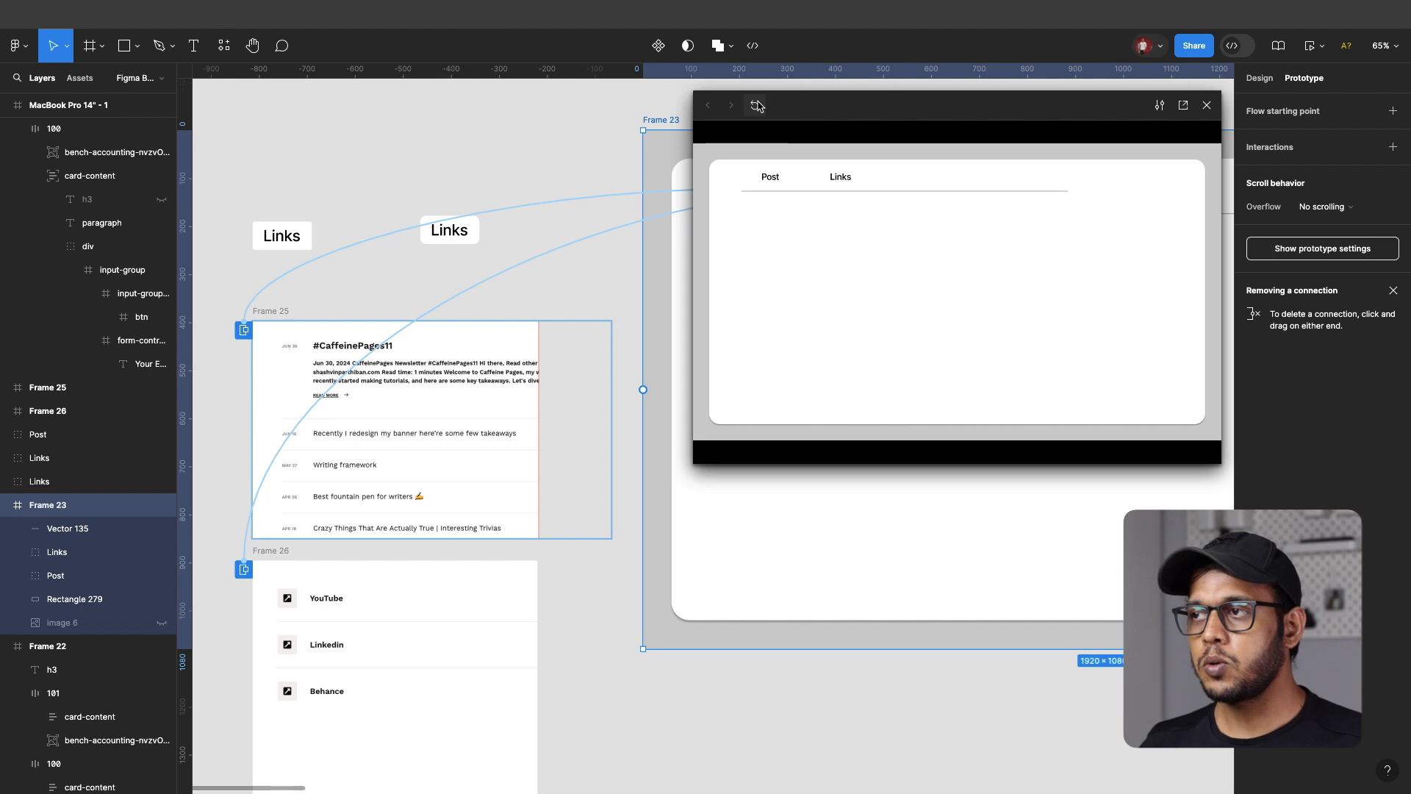
click(843, 180)
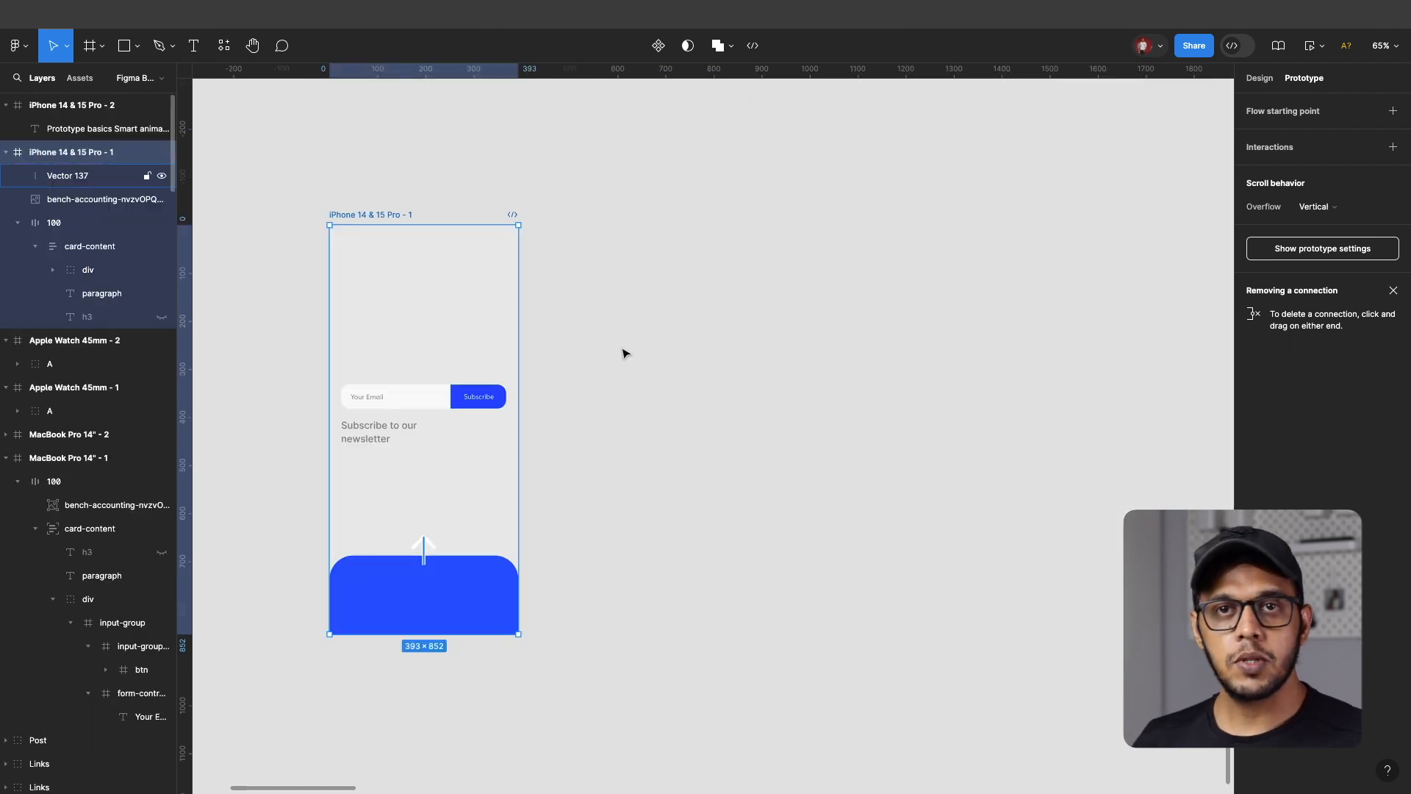
- Examine the iPhone 14 & 15 Pro - 1 frame, including its arrow, newsletter form and blue image at the lower edge
scroll(893, 462, left, 4)
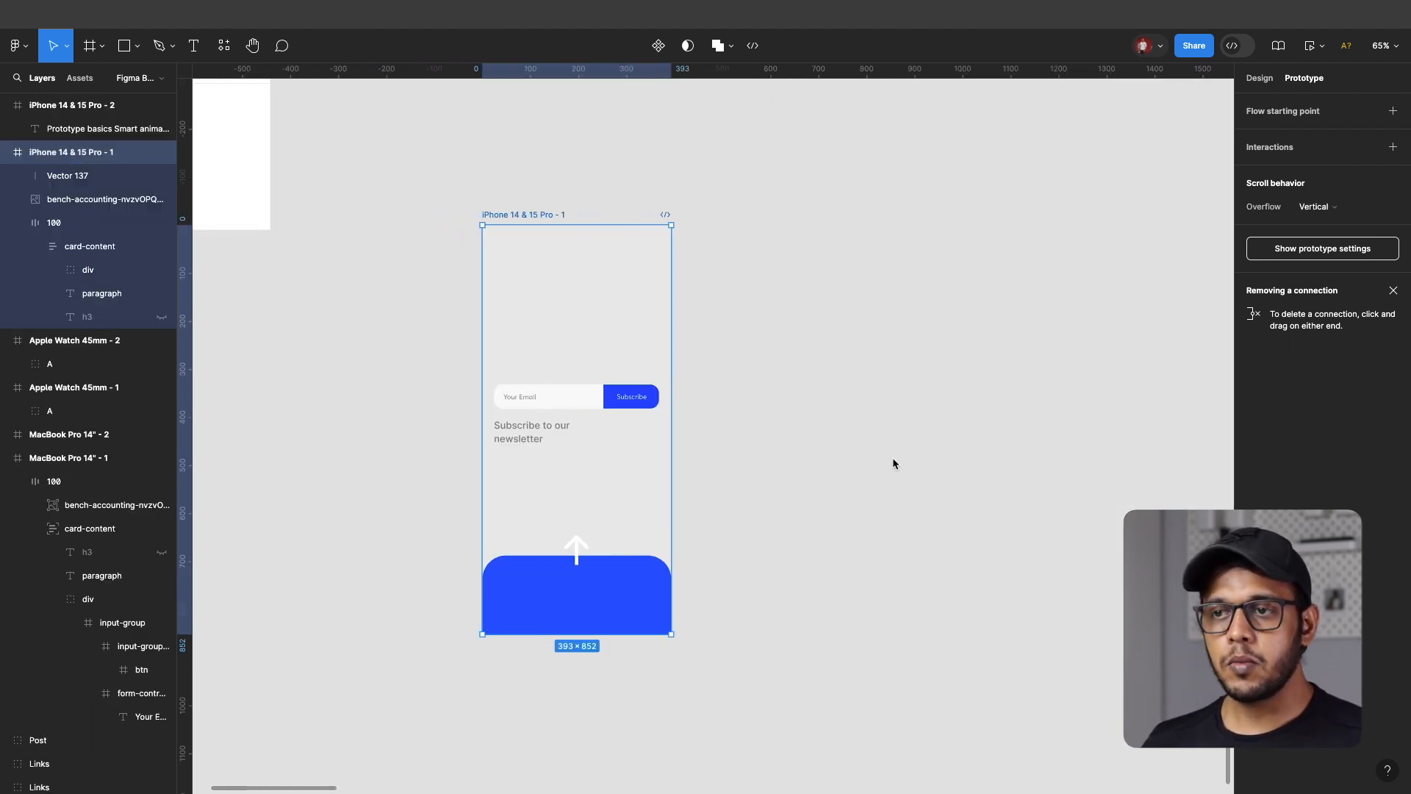
scroll(893, 458, left, 1)
scroll(892, 457, up, 1)
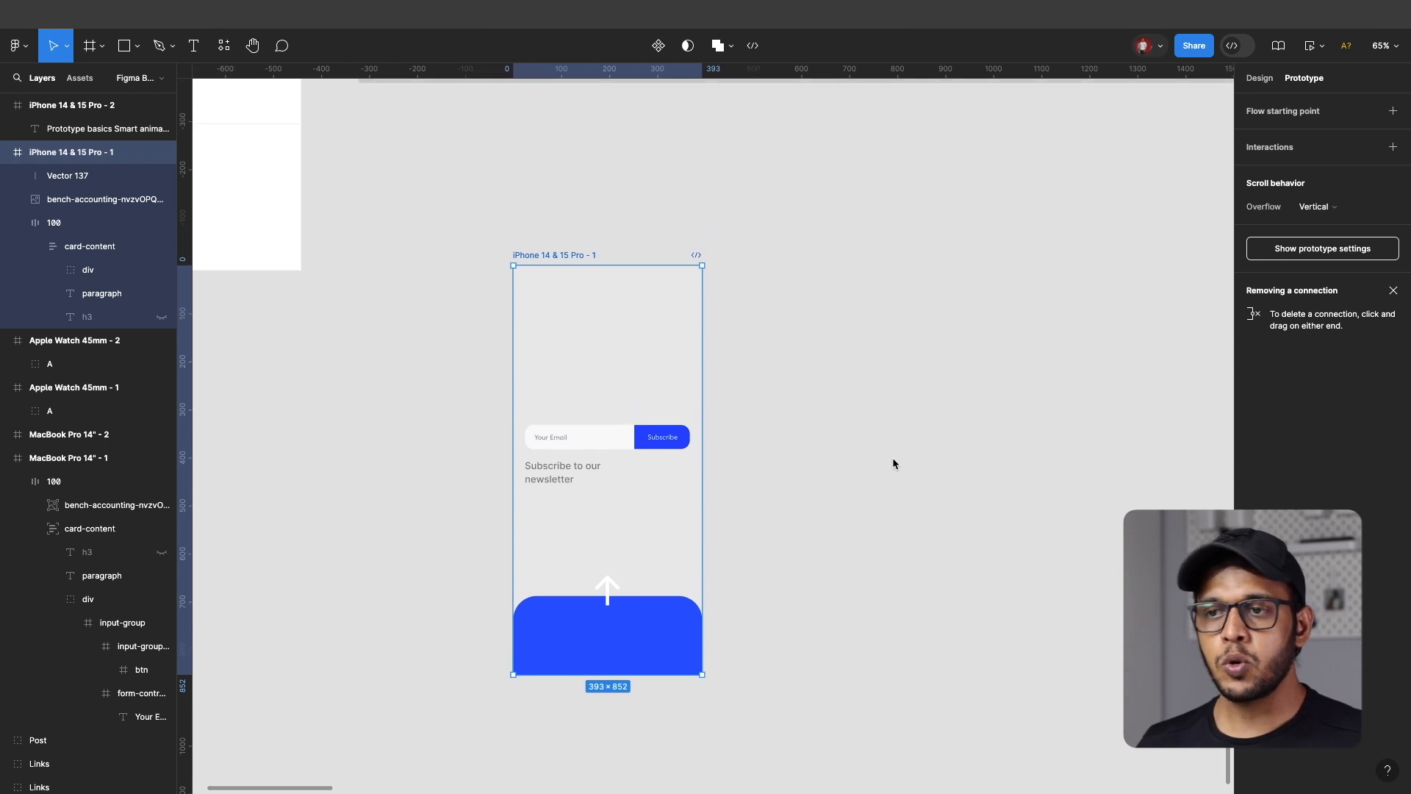
scroll(892, 457, right, 3)
scroll(892, 463, right, 1)
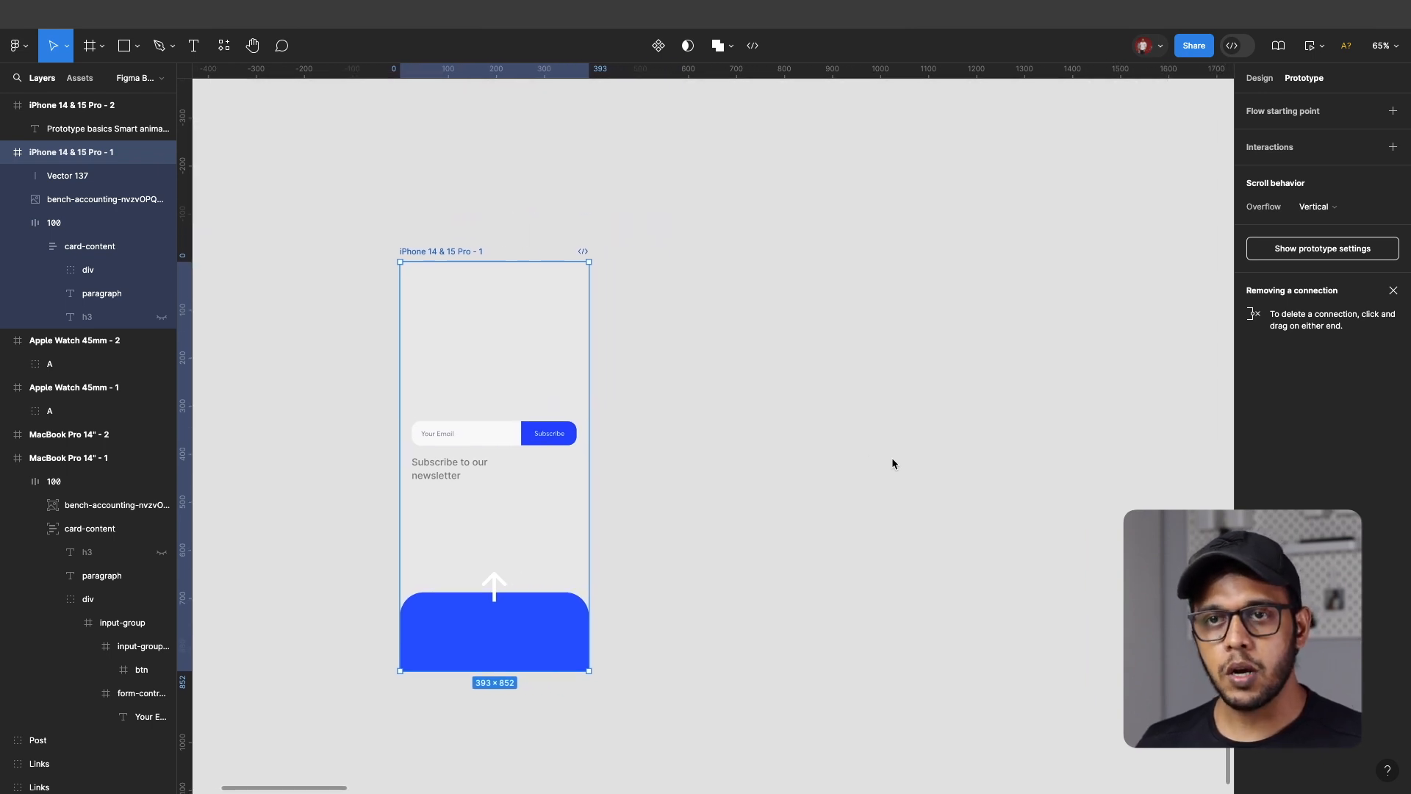
click(496, 584)
click(801, 542)
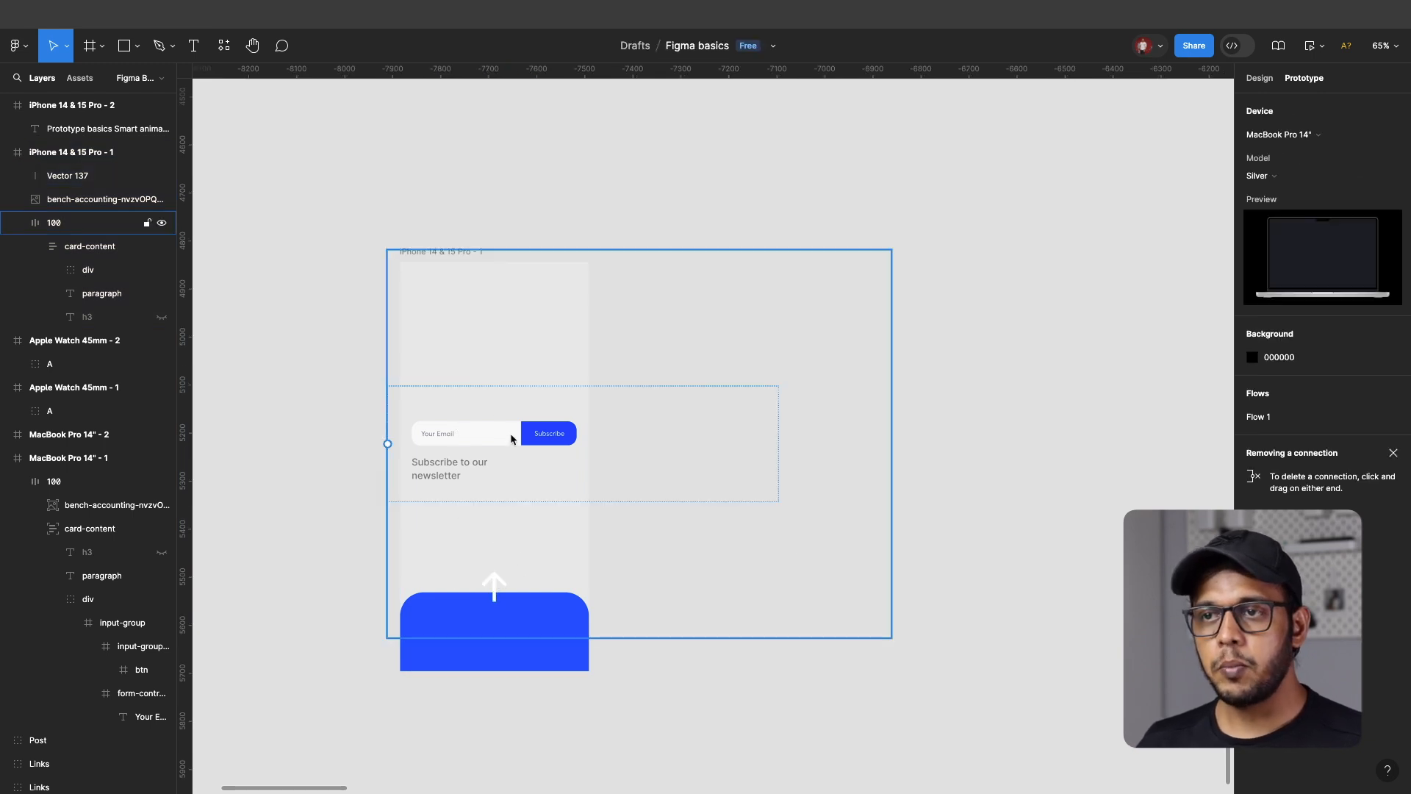
scroll(429, 209, up, 2)
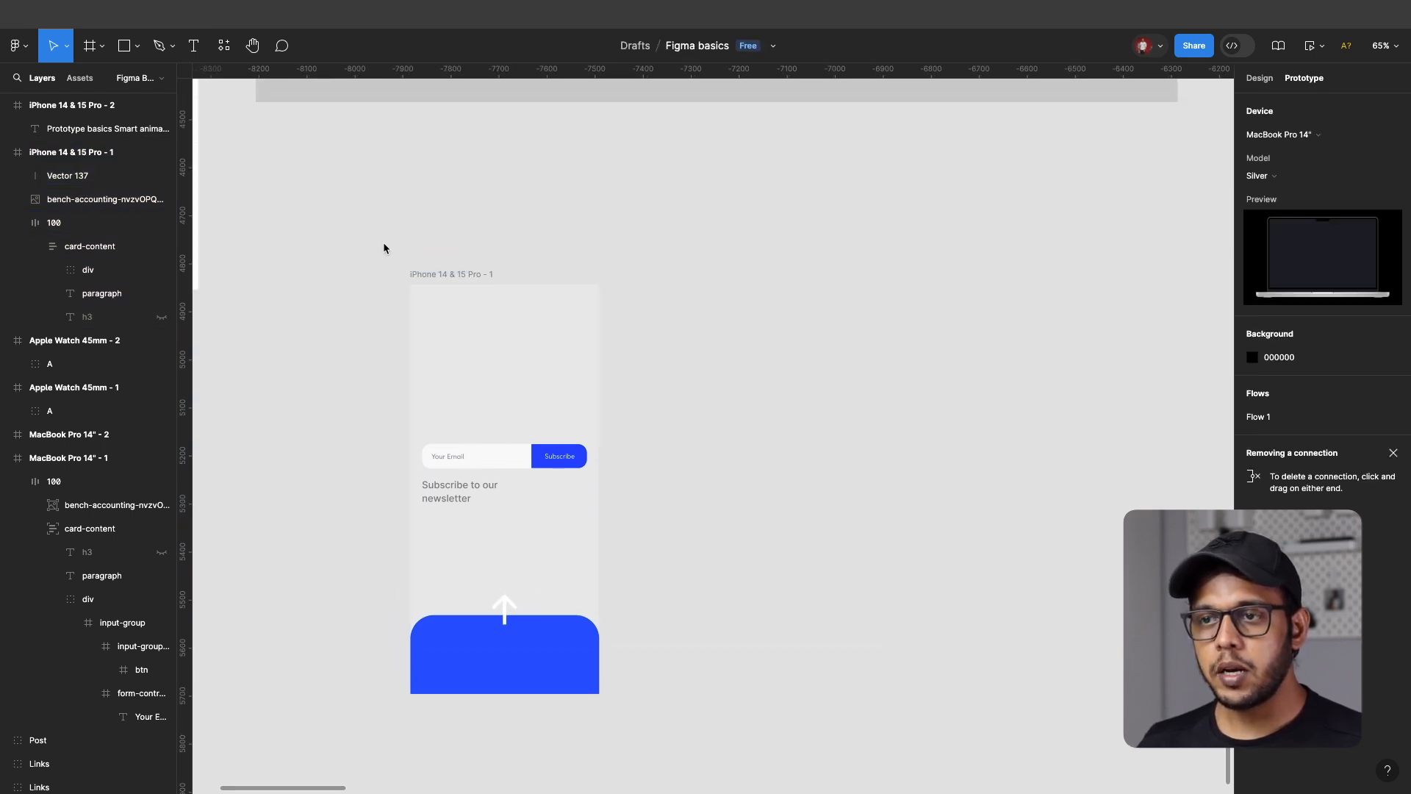
scroll(391, 381, down, 2)
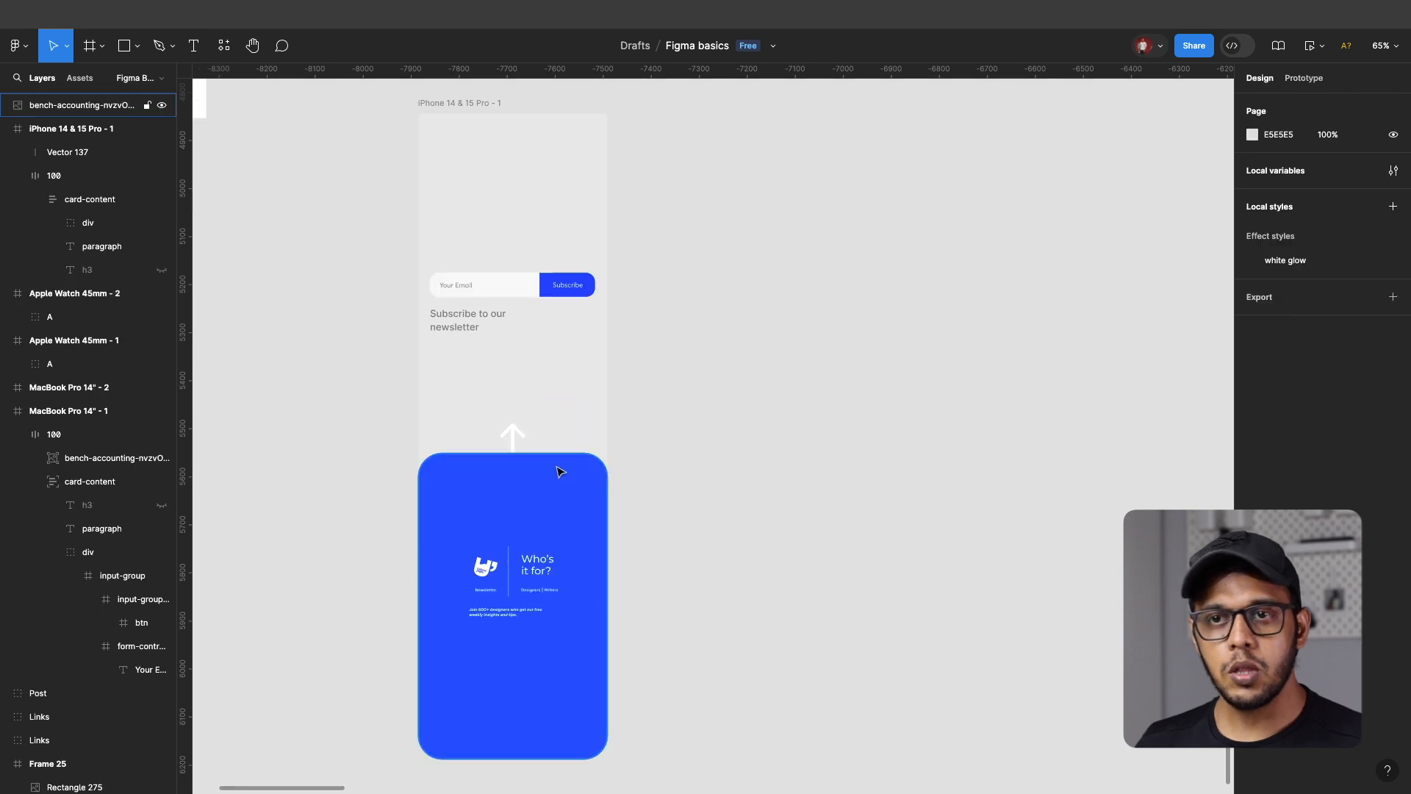
- Position the blue rounded image just below the arrow, at about X -7884 and Y 5583
drag(560, 471, 560, 513)
drag(556, 498, 557, 494)
click(932, 367)
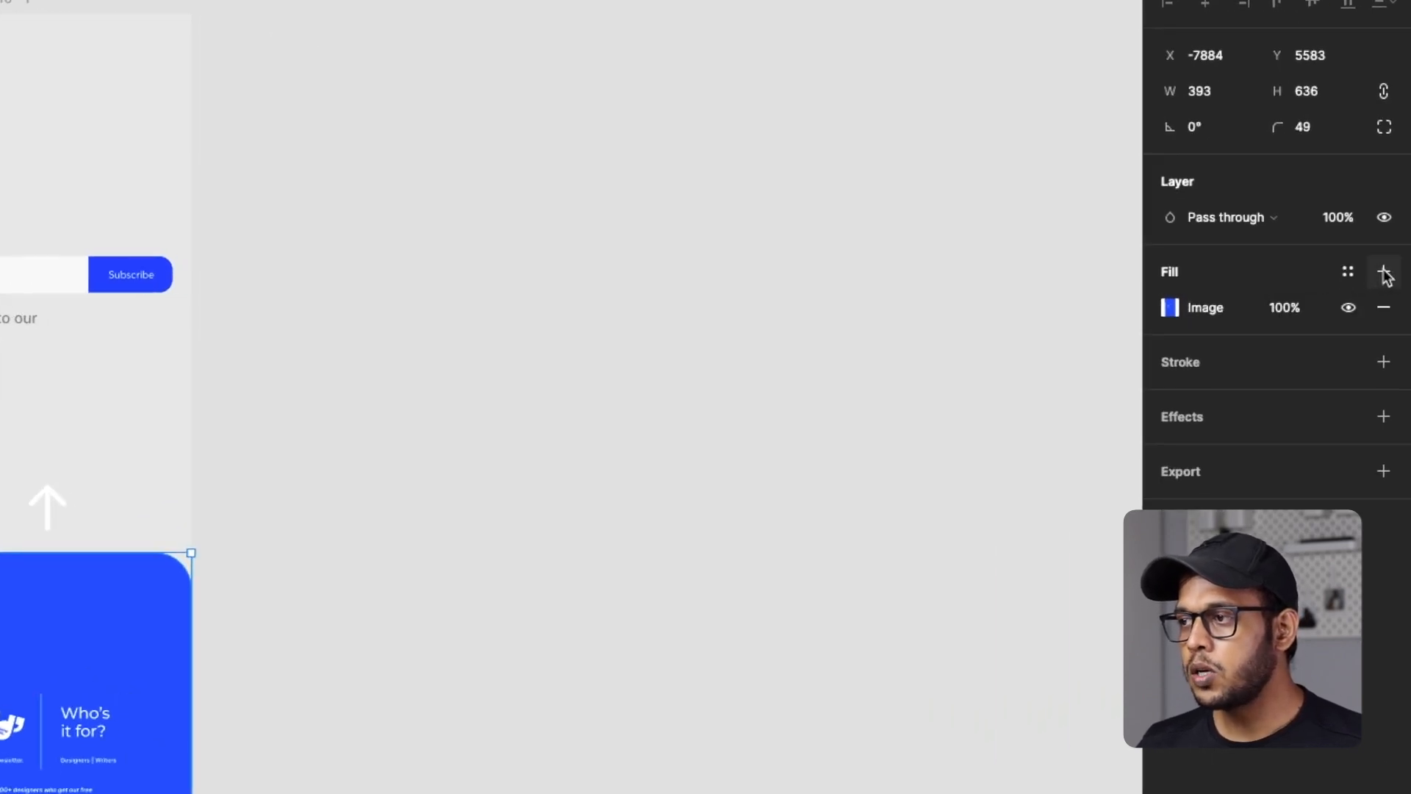
- Inspect the image fill settings of the blue rounded image
click(1348, 271)
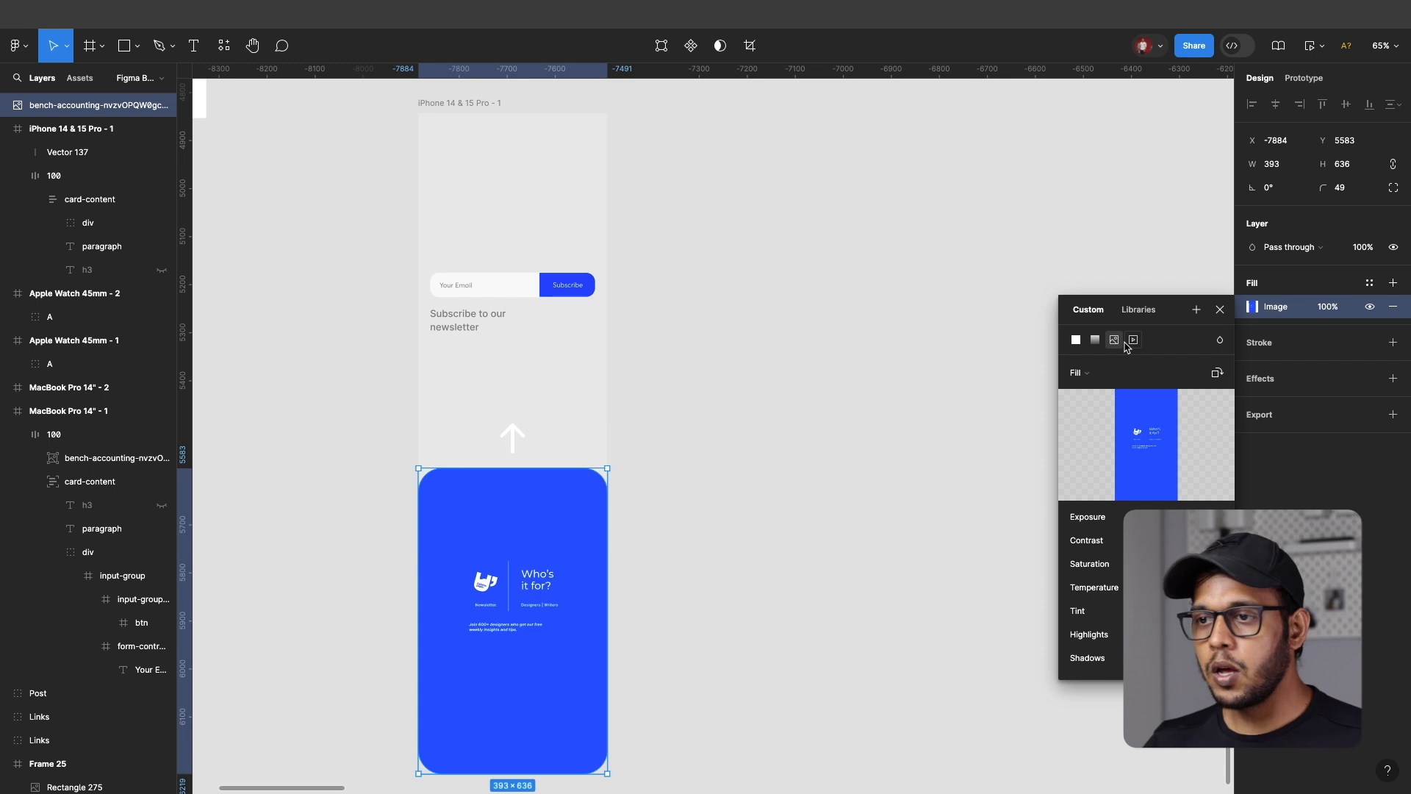
click(1220, 309)
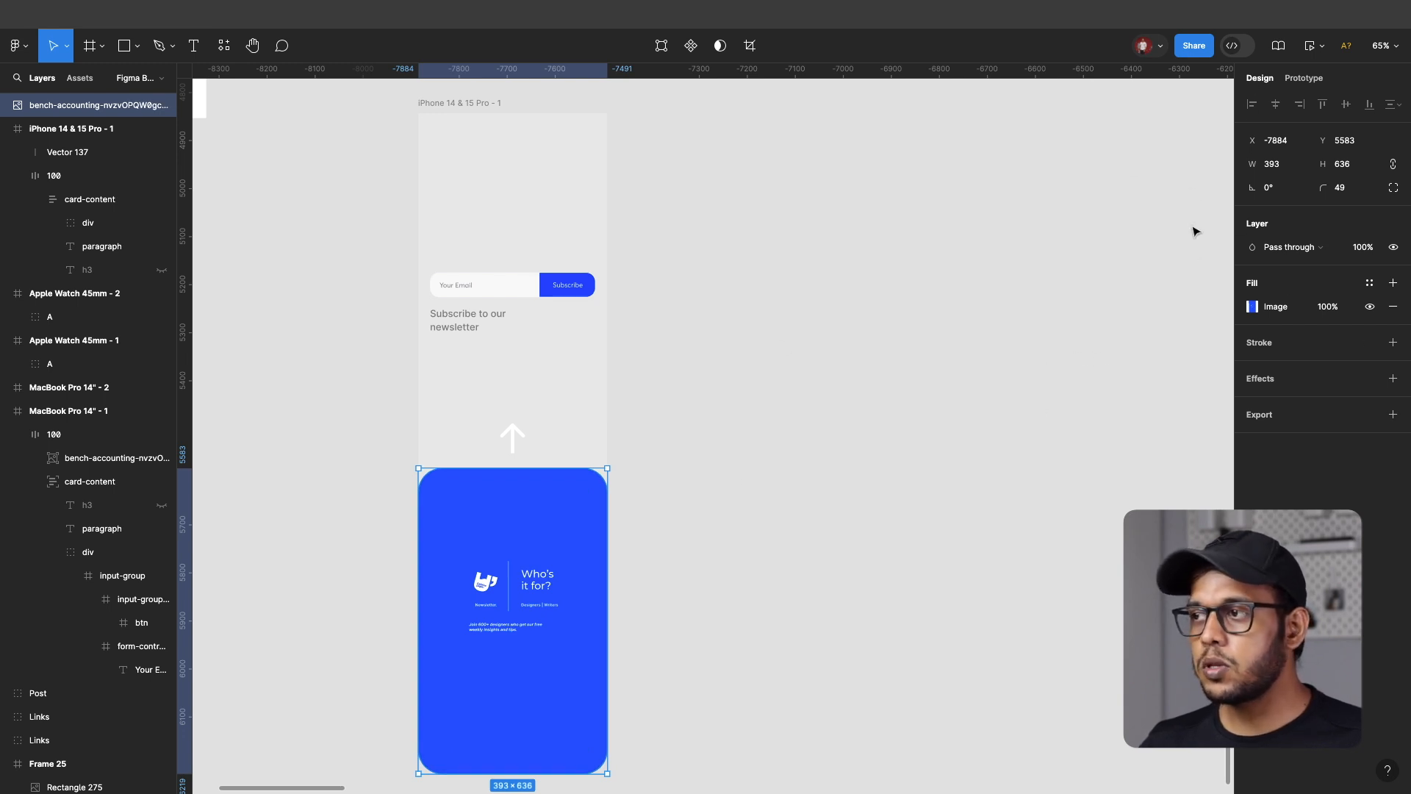
- Nest the blue rounded image inside the iPhone 14 & 15 Pro - 1 frame, below Vector 137, and raise it to meet the arrow
click(577, 369)
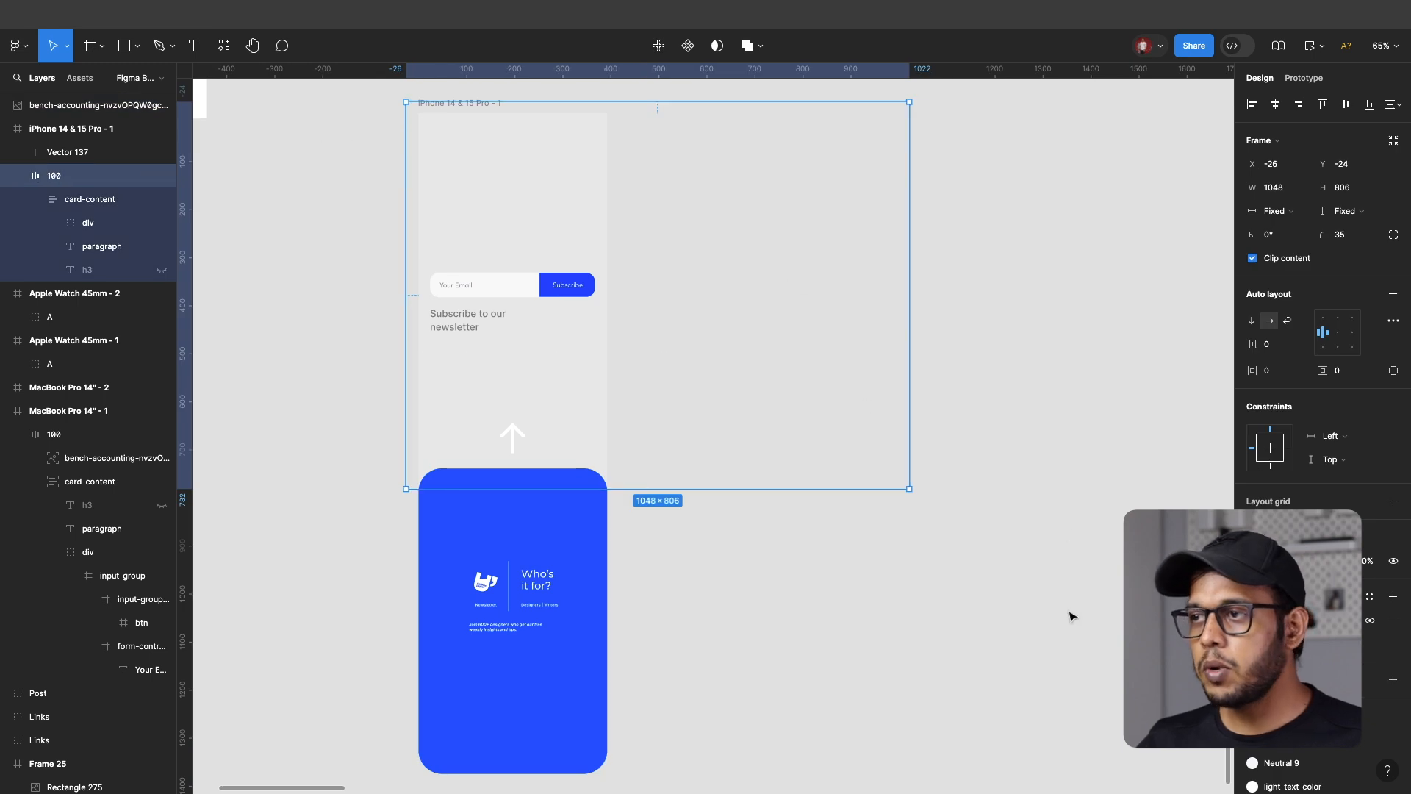
click(994, 644)
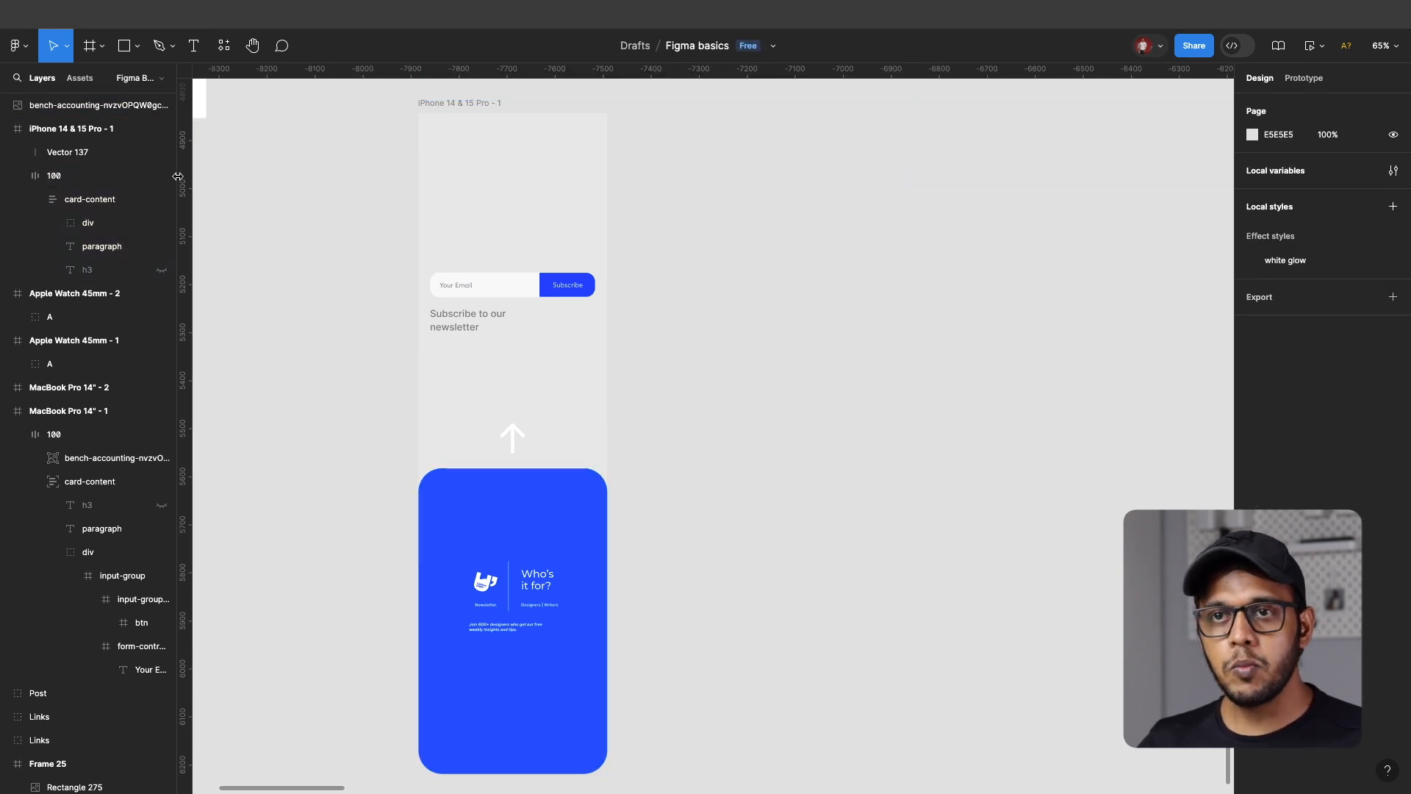
click(92, 109)
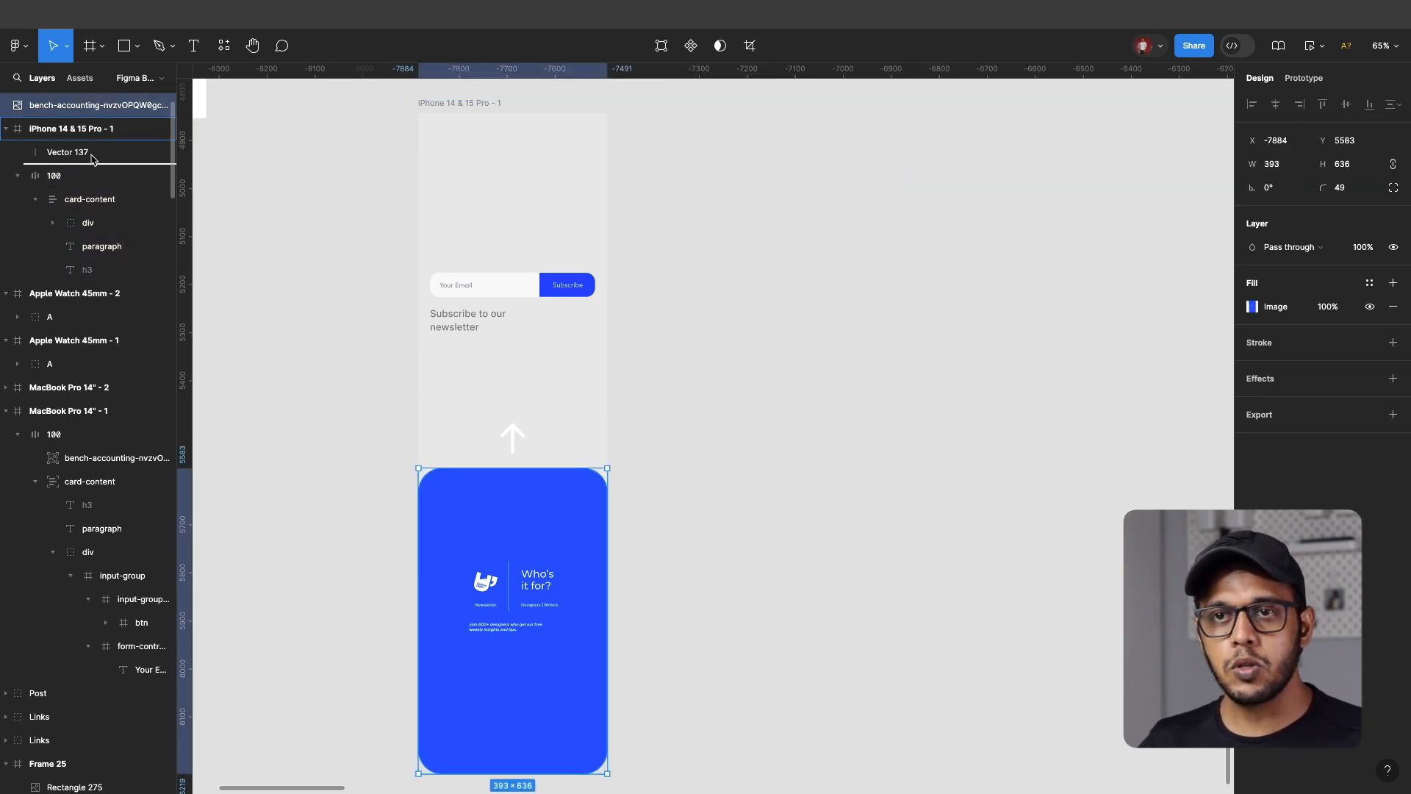
scroll(94, 142, down, 1)
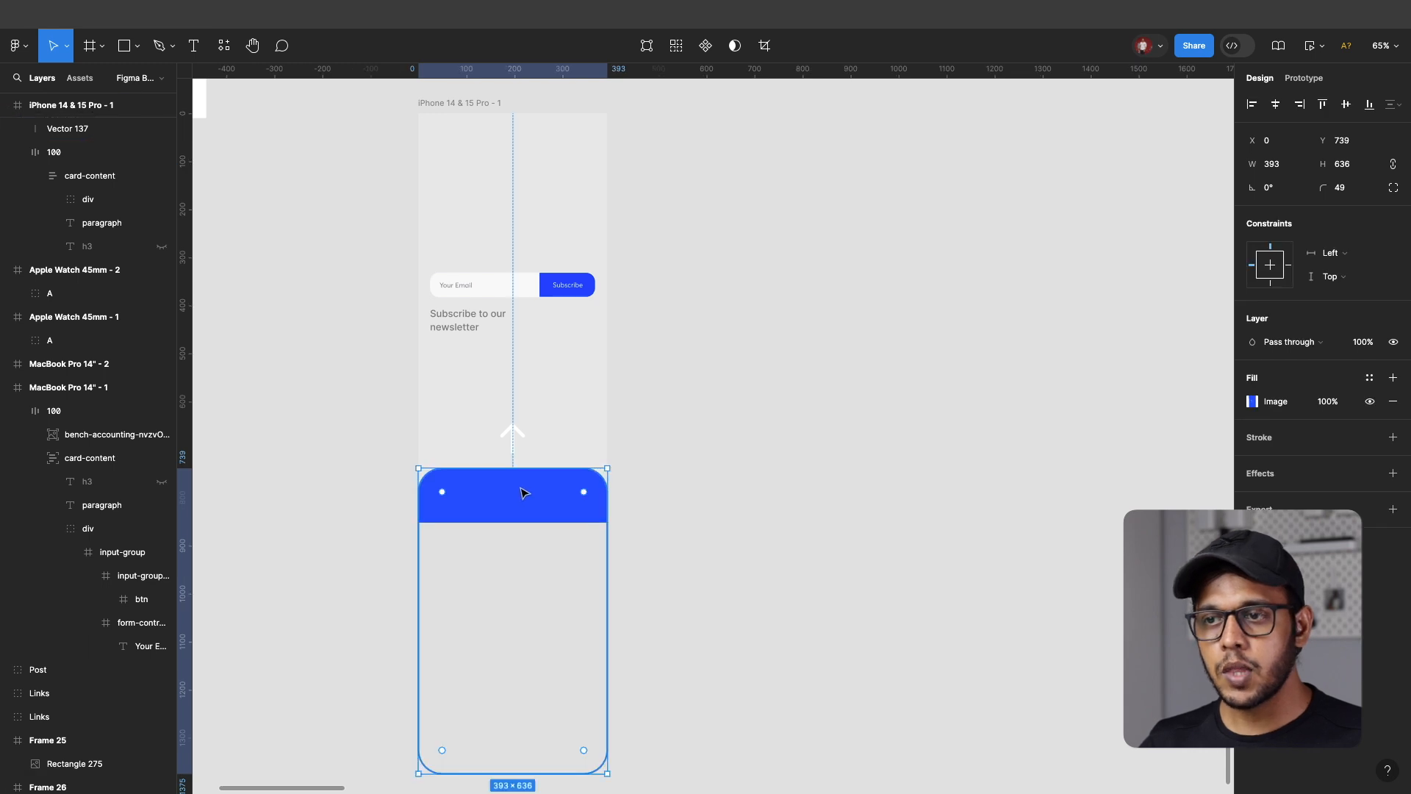
drag(522, 494, 523, 464)
drag(78, 156, 83, 133)
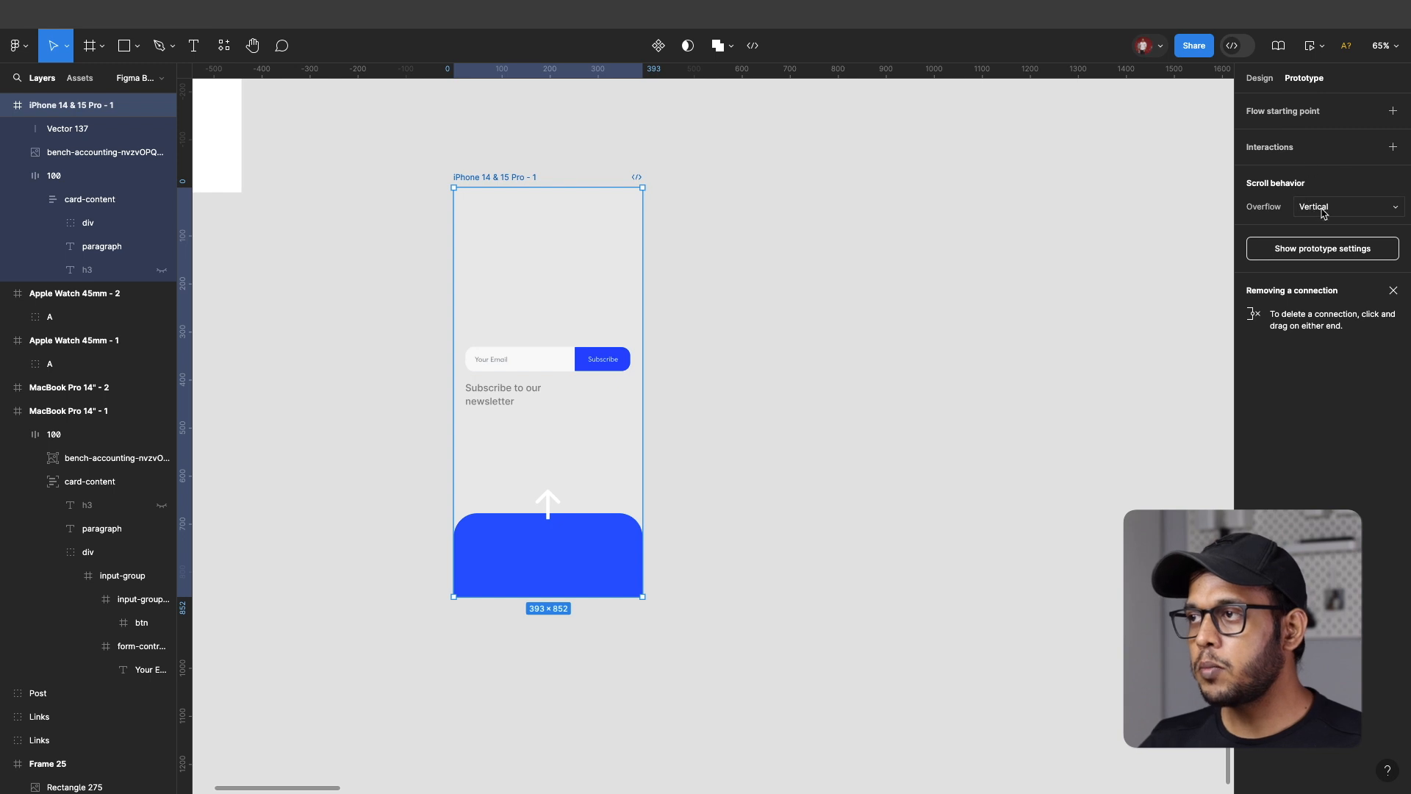
- Set the iPhone 14 & 15 Pro - 1 frame's scroll overflow to Vertical, then open and close a preview of the frame
click(1318, 207)
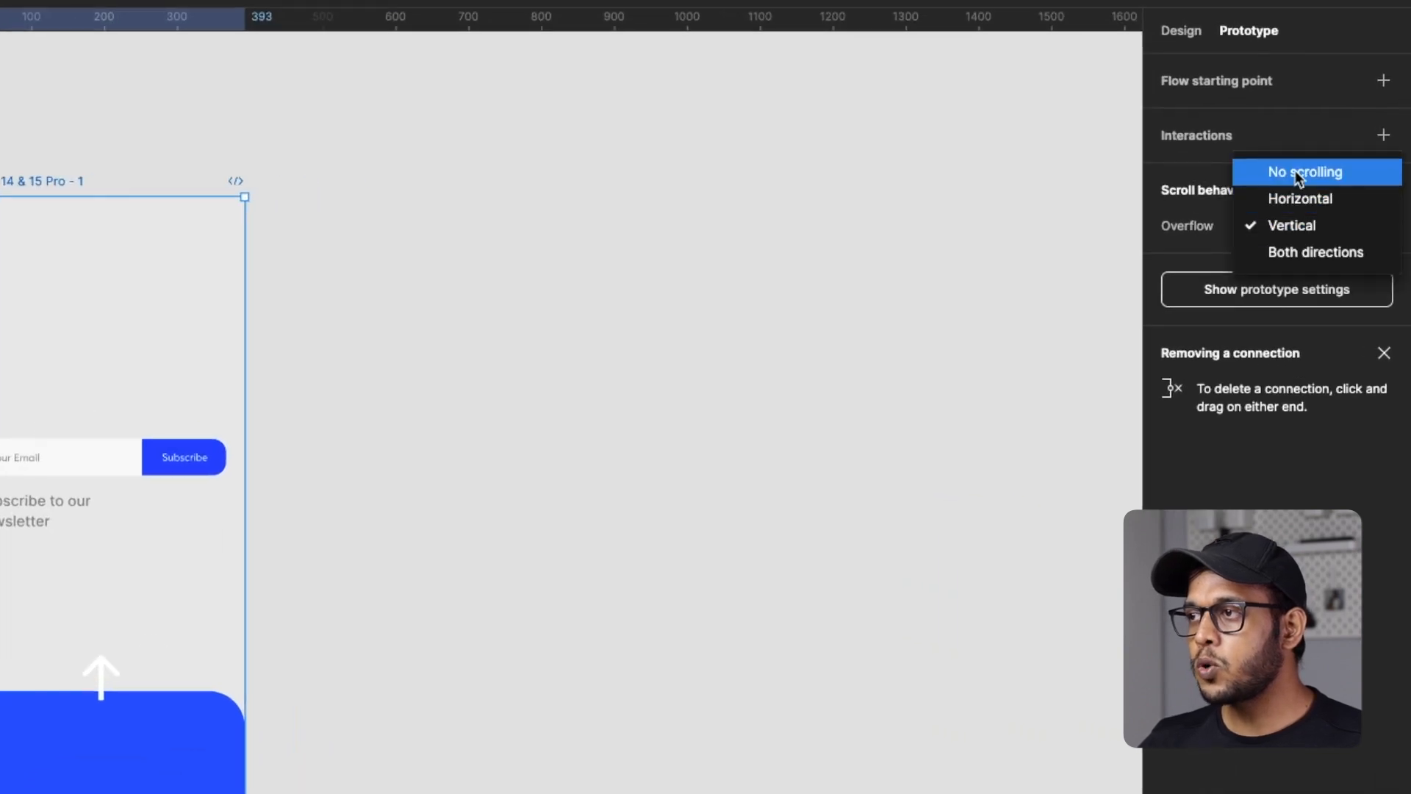
click(1294, 227)
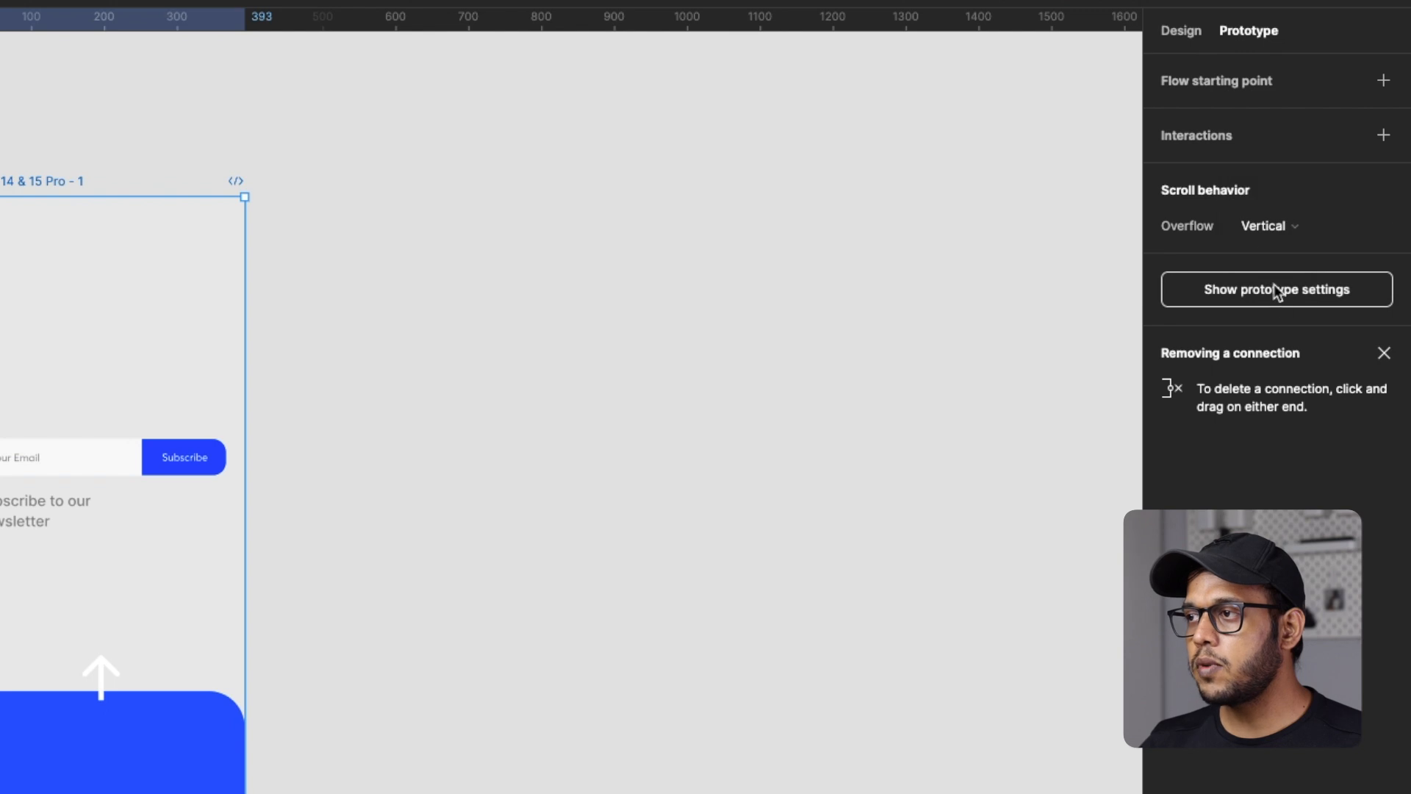
click(1259, 5)
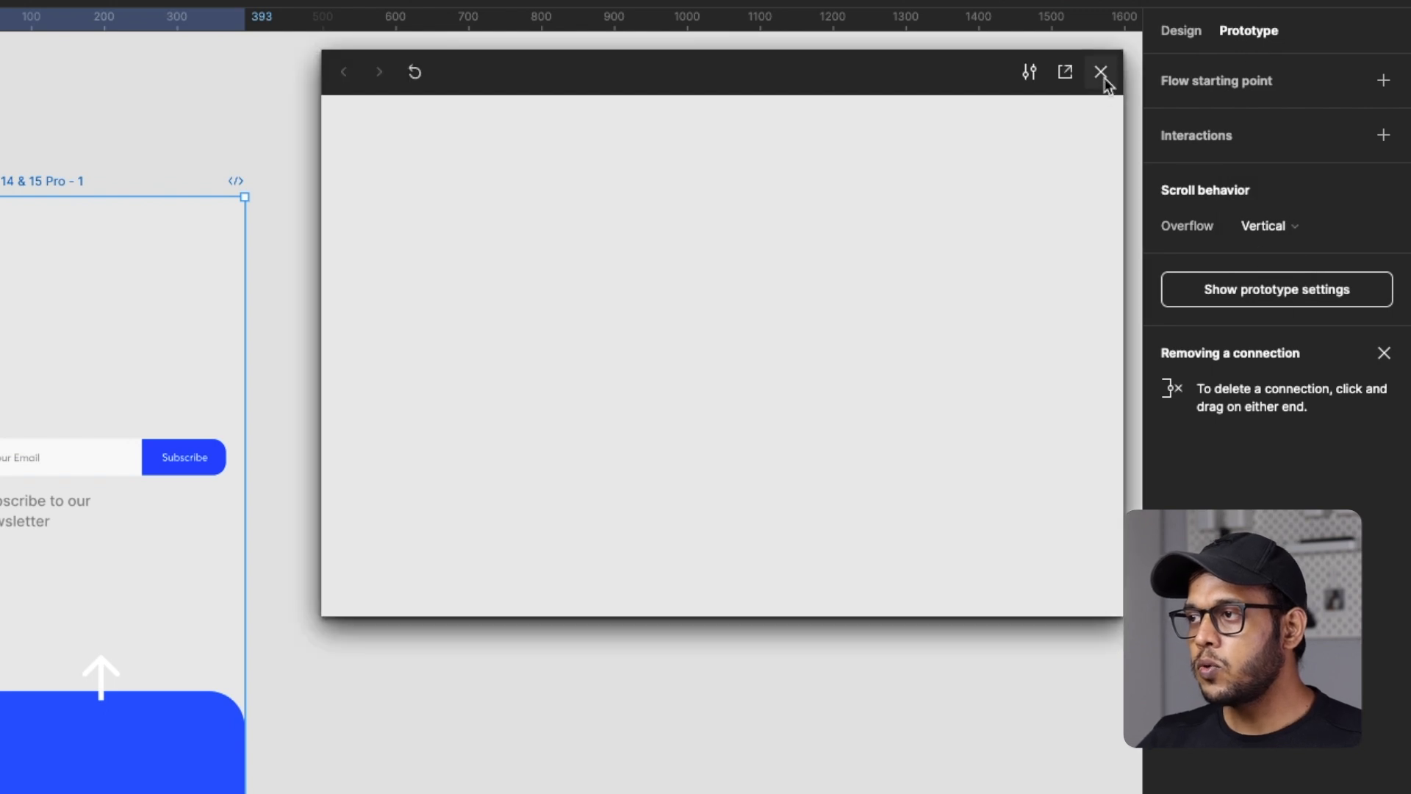
click(1100, 71)
- Set the prototype's preview device to iPhone 14 Pro
click(750, 119)
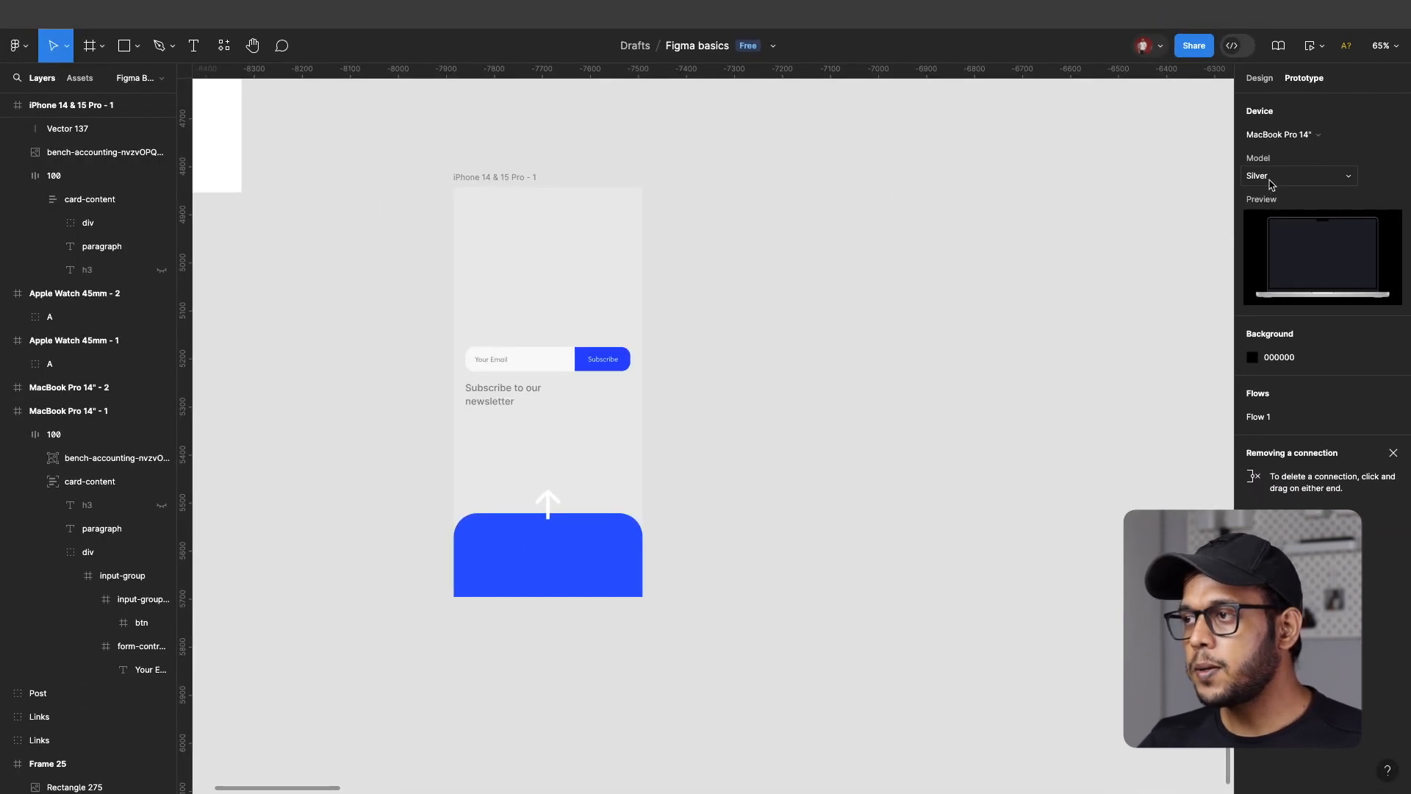
click(1269, 137)
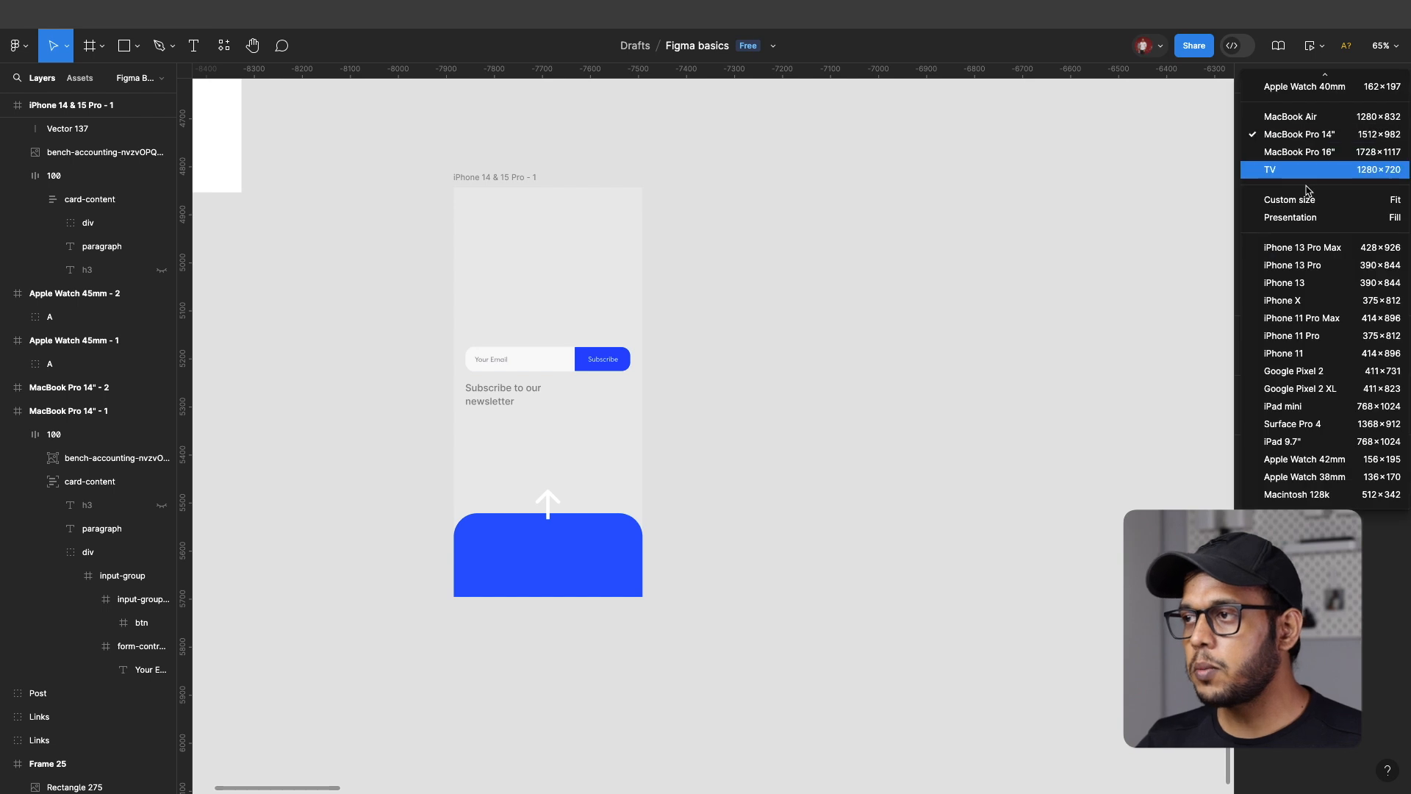
scroll(1319, 353, up, 10)
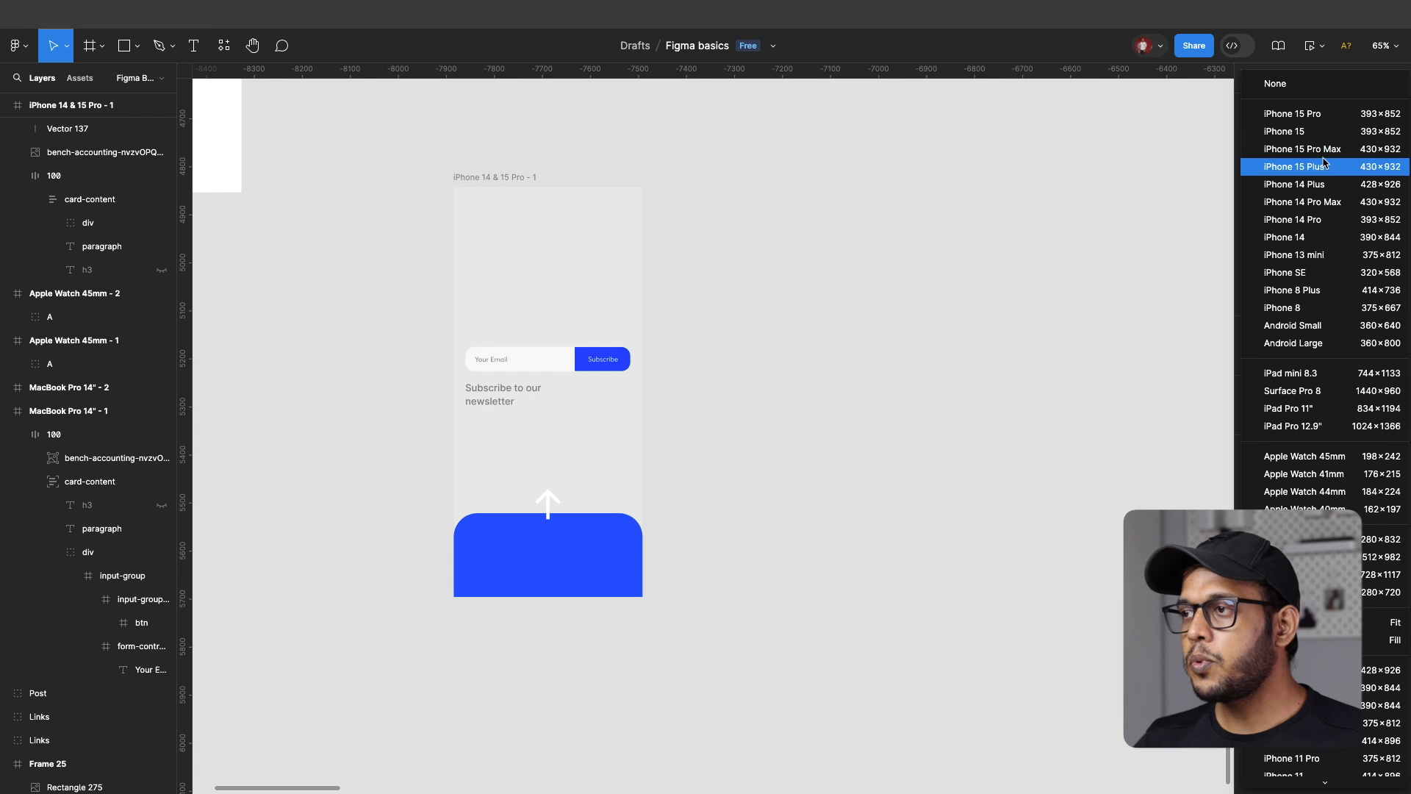
click(1326, 223)
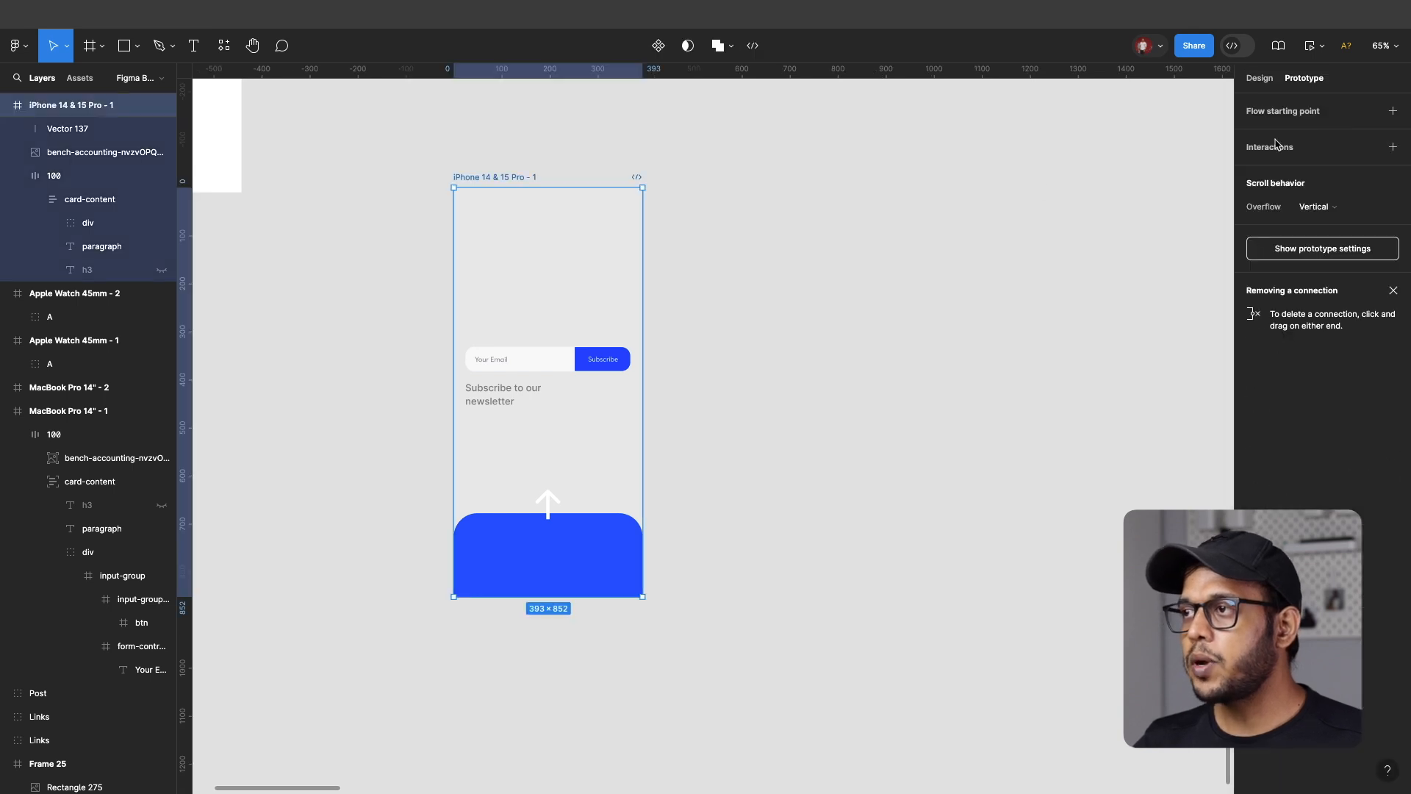
- Preview the iPhone 14 & 15 Pro - 1 frame and test its vertical scrolling down to the blue image and back up
click(1313, 49)
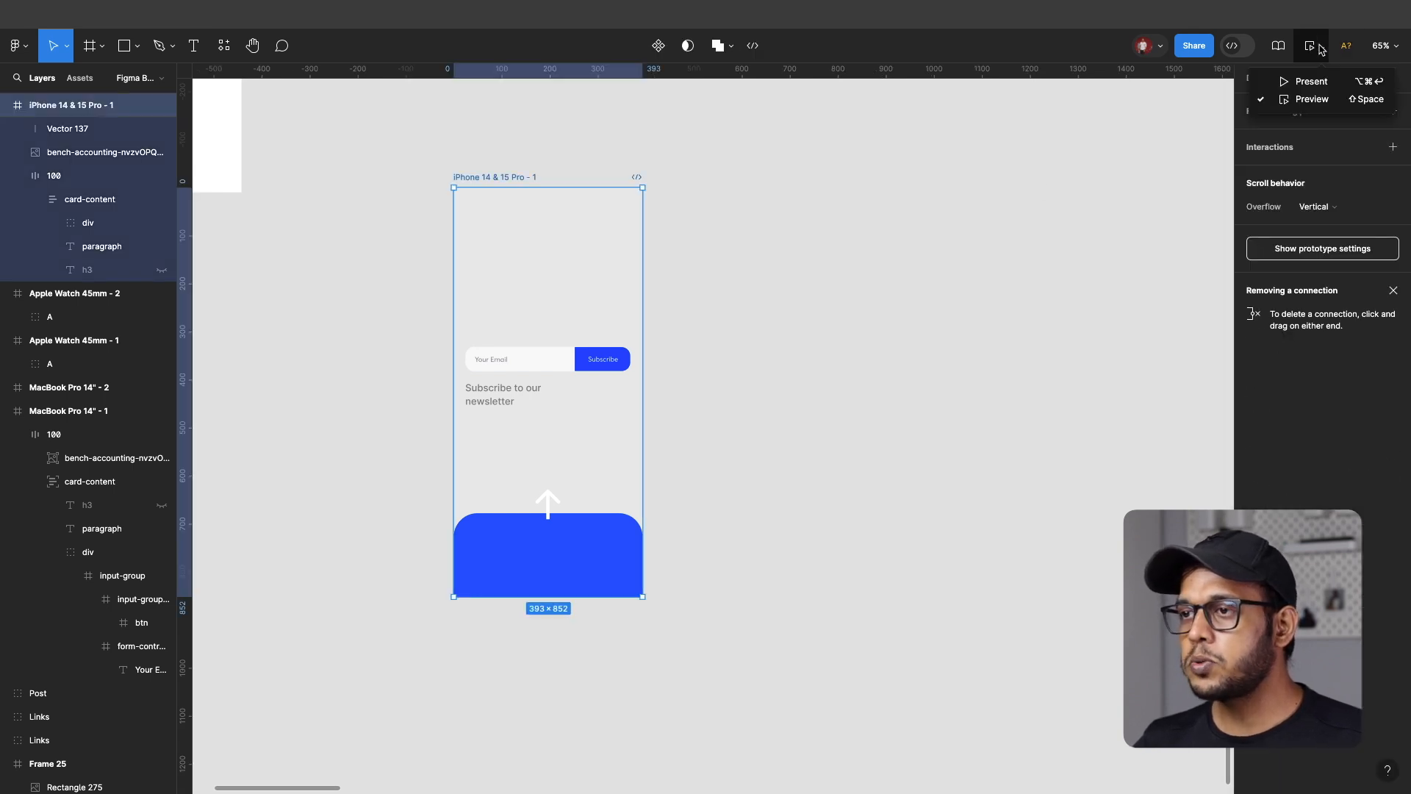
click(1312, 99)
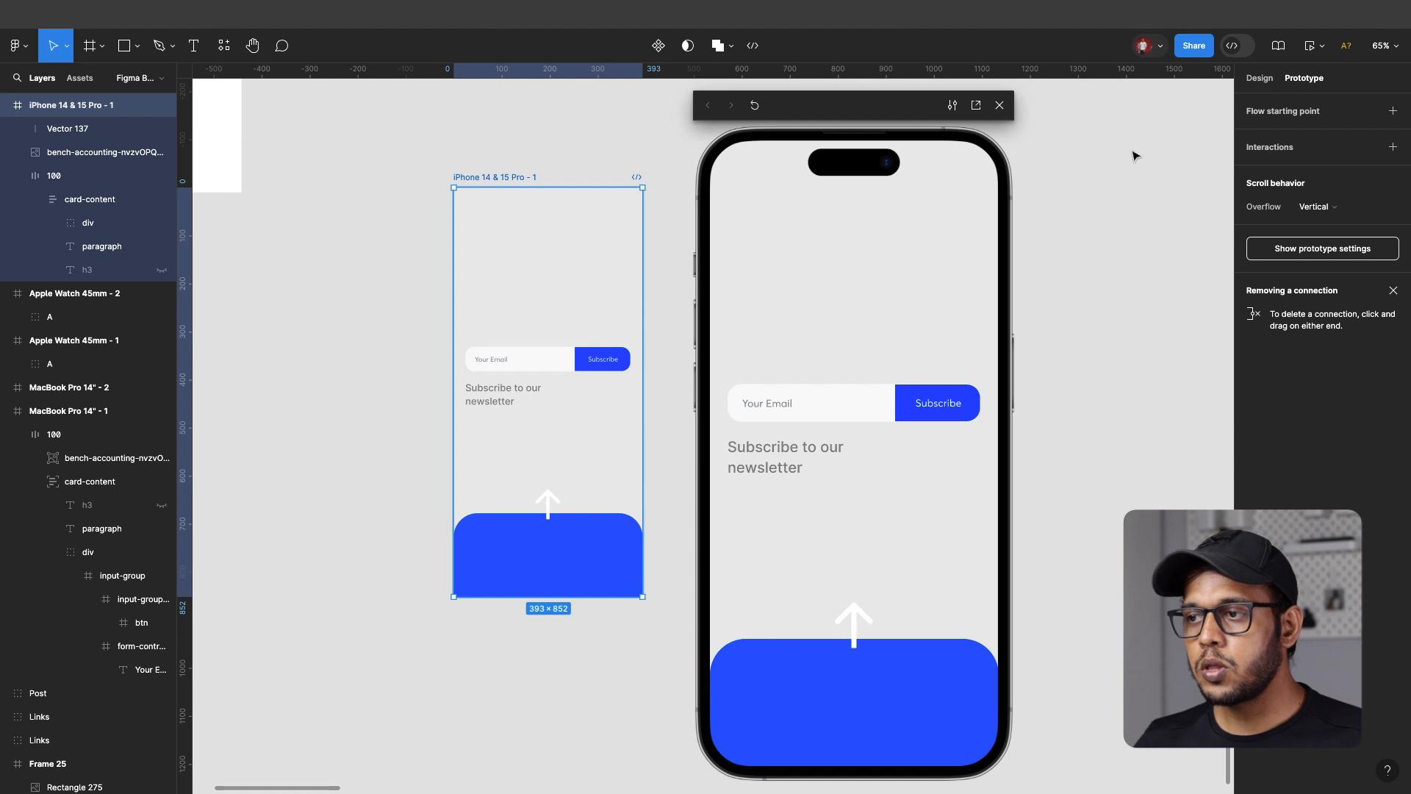
scroll(883, 457, down, 5)
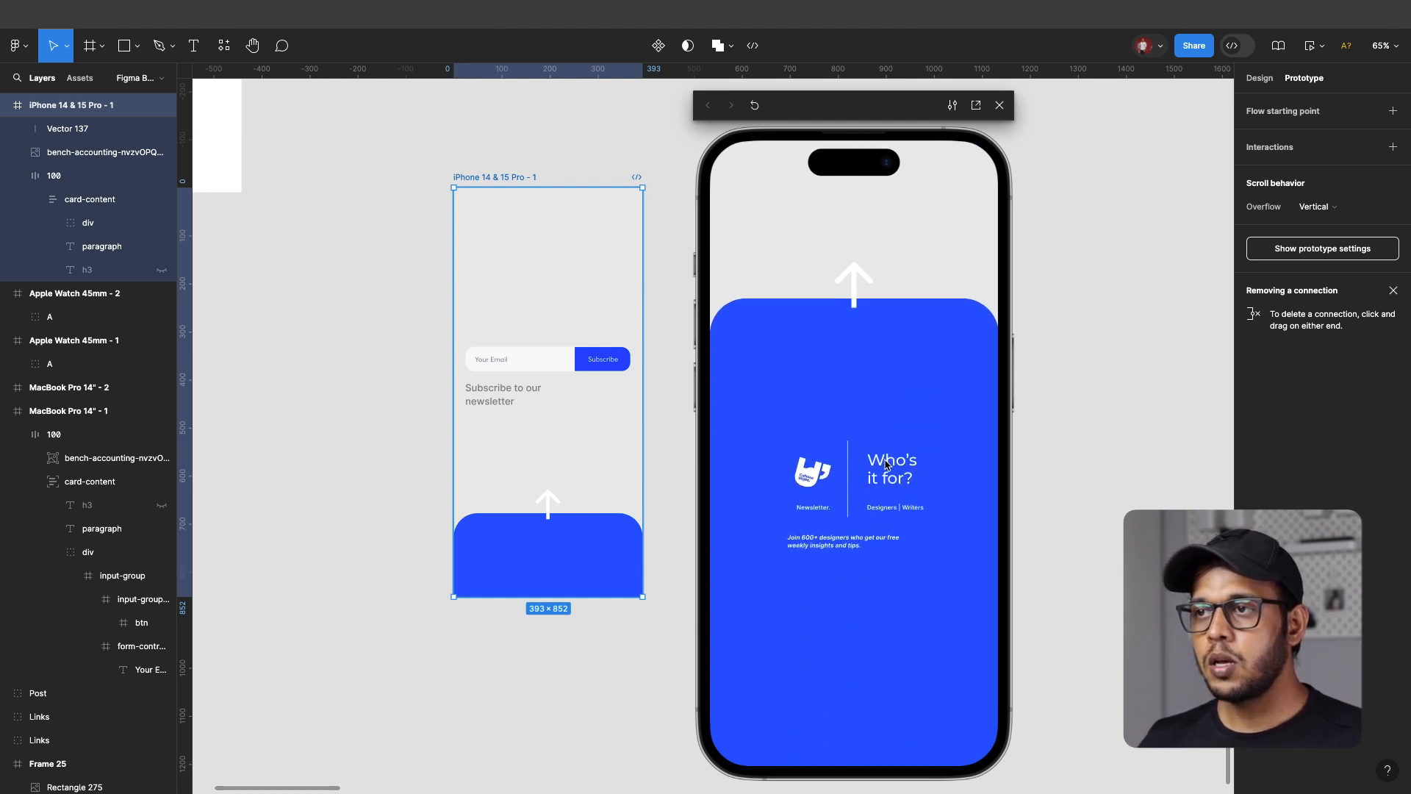
scroll(885, 463, up, 5)
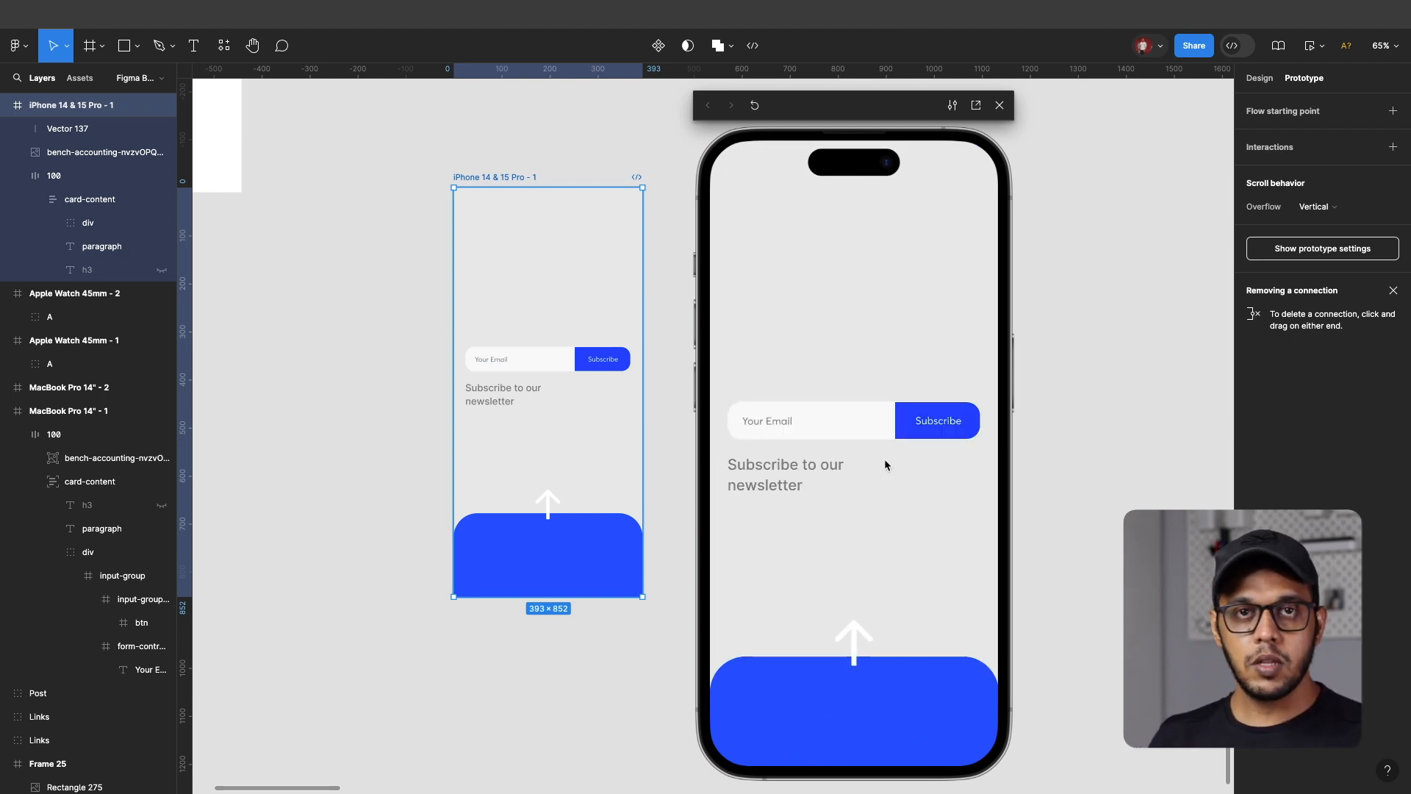